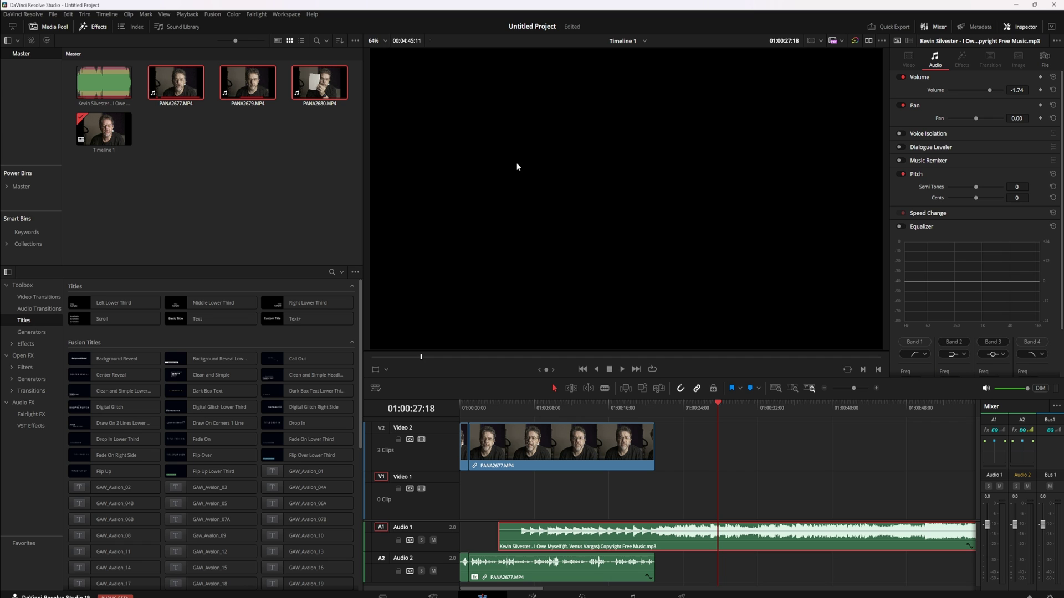
Move the playhead to 01:00:37:04, then enable Music Remixer on the Audio 1 track.
left_click(622, 370)
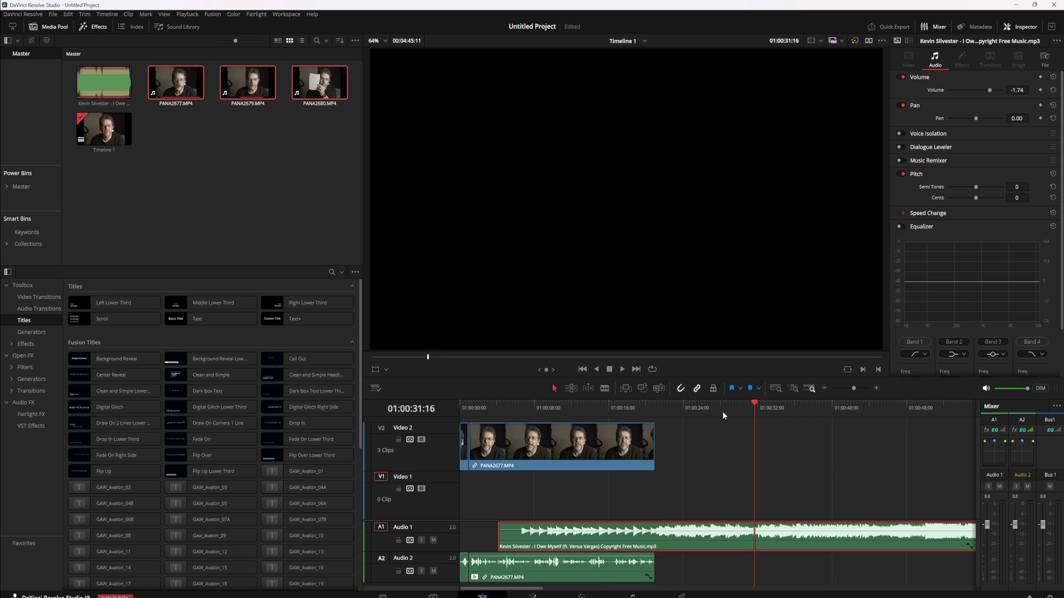
left_click(664, 409)
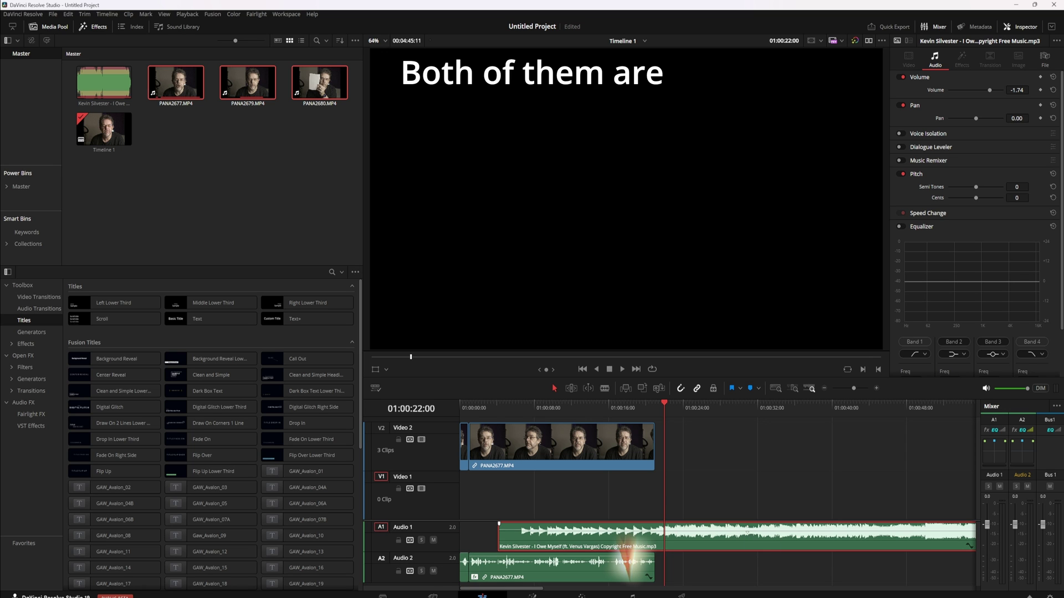
left_click(710, 415)
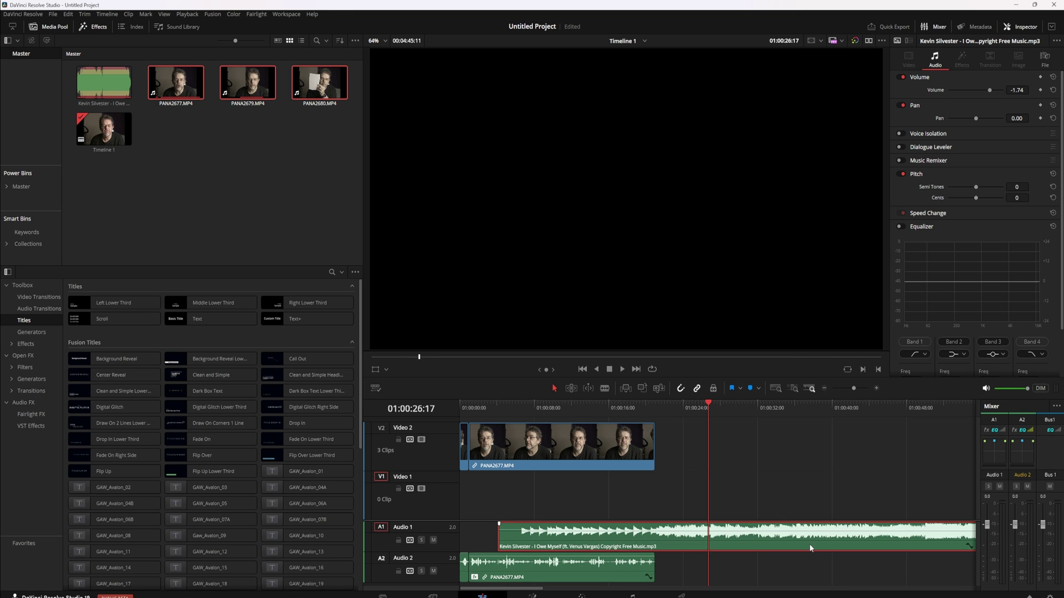
left_click(733, 407)
left_click(781, 408)
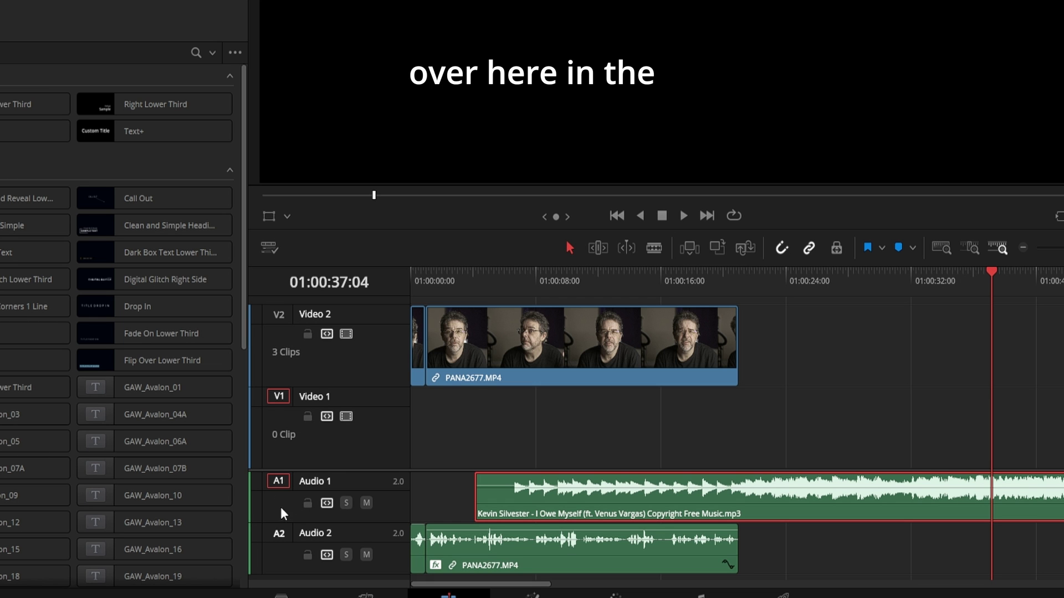
left_click(284, 498)
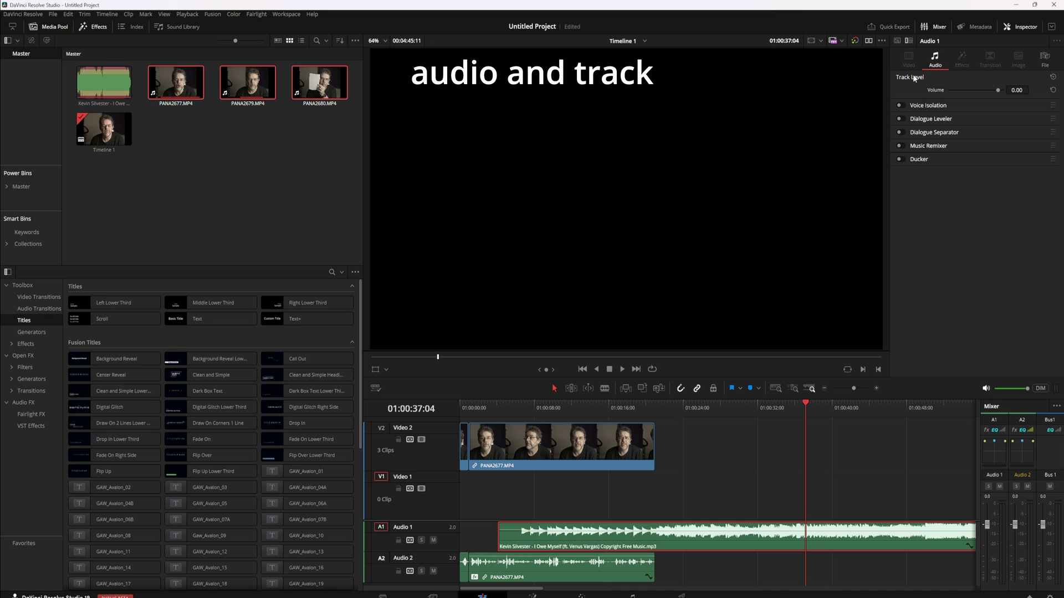
left_click(901, 146)
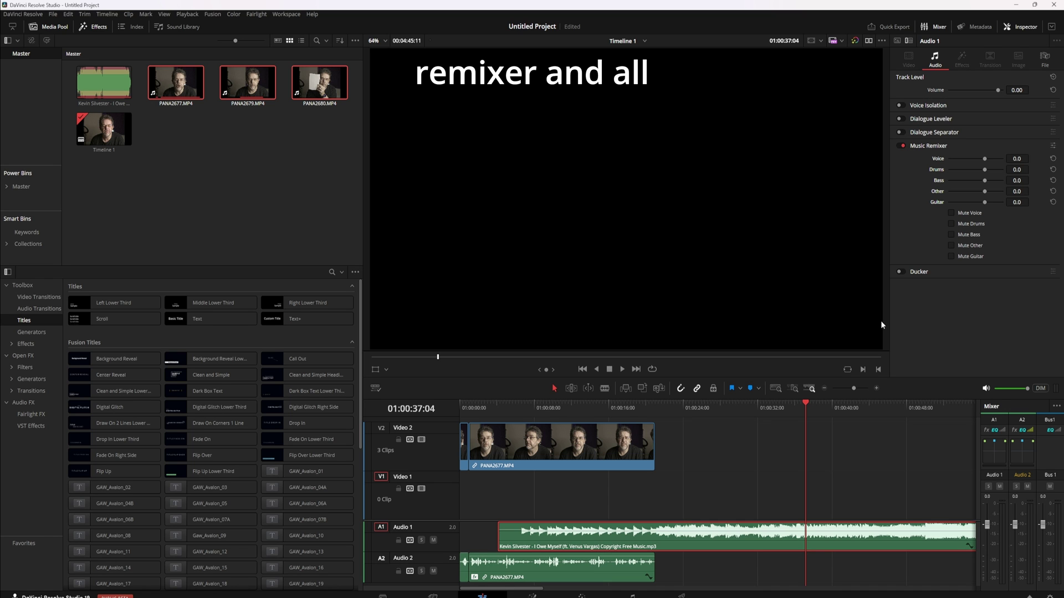
left_click(622, 369)
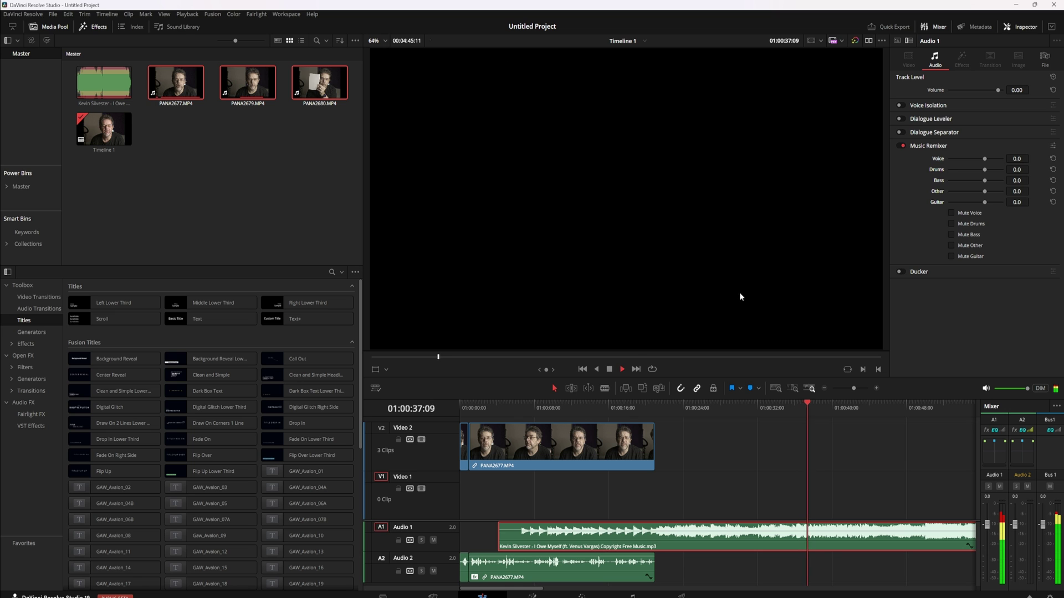
left_click(951, 213)
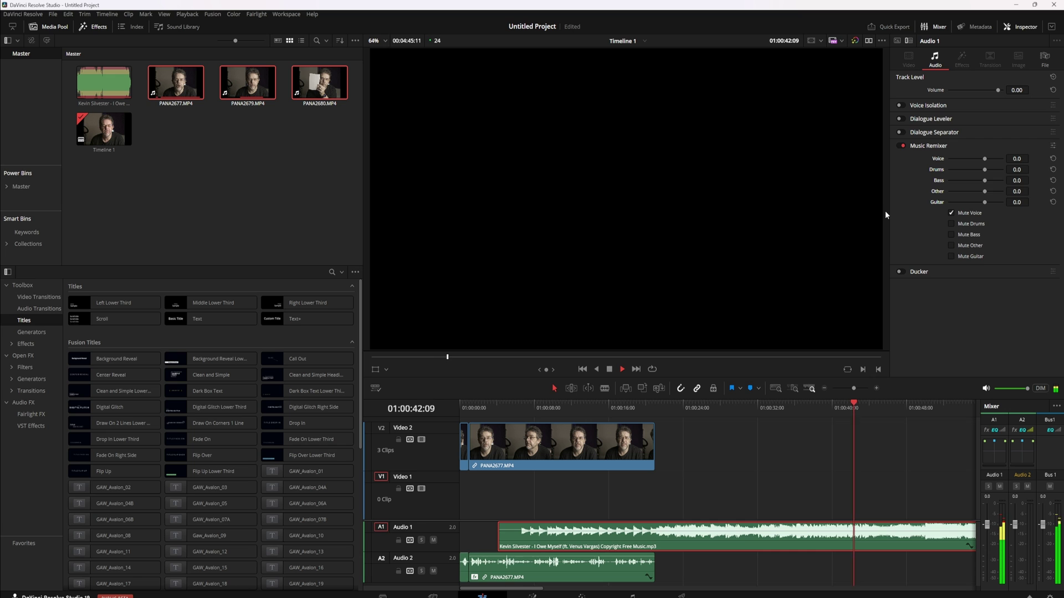
left_click(953, 225)
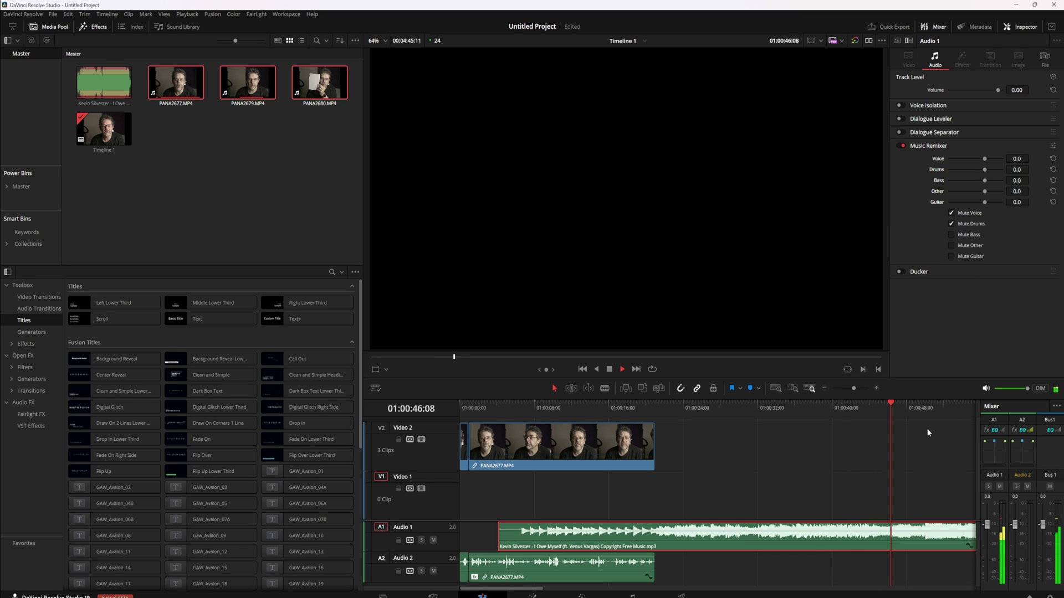
left_click(953, 235)
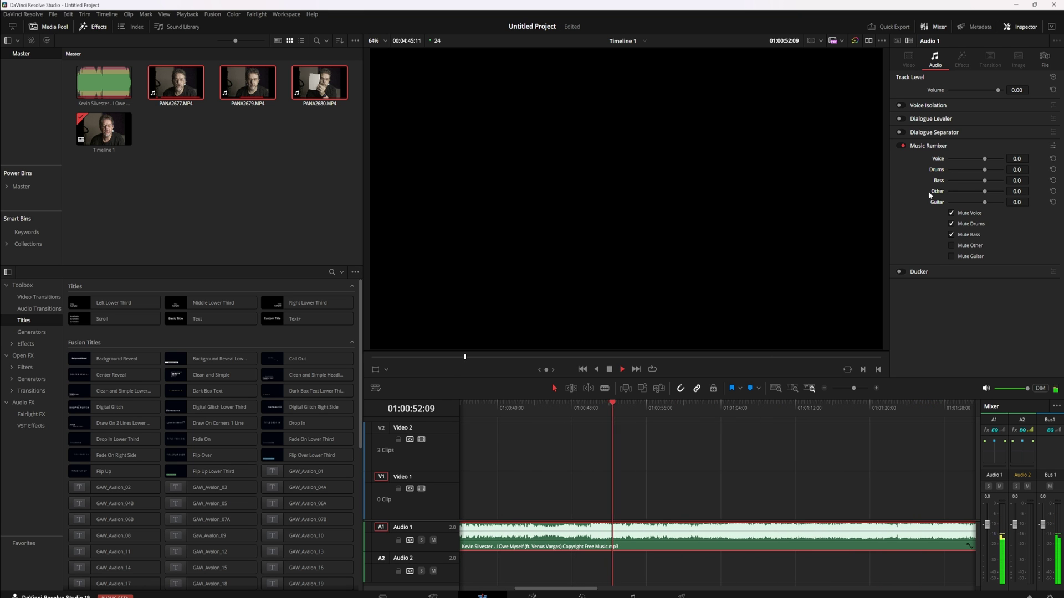
left_click(952, 245)
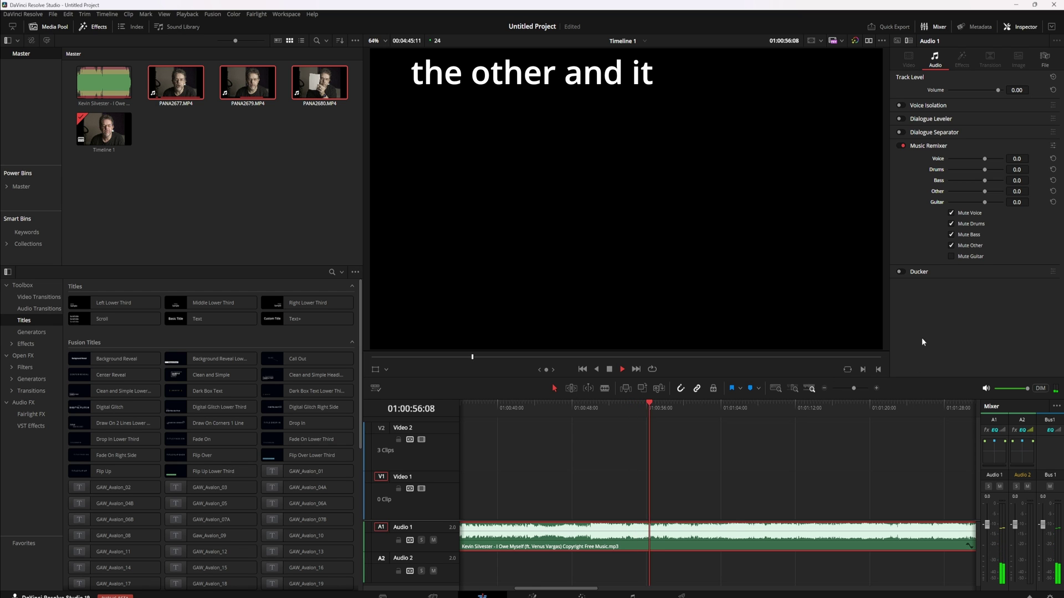
left_click(952, 255)
left_click(952, 213)
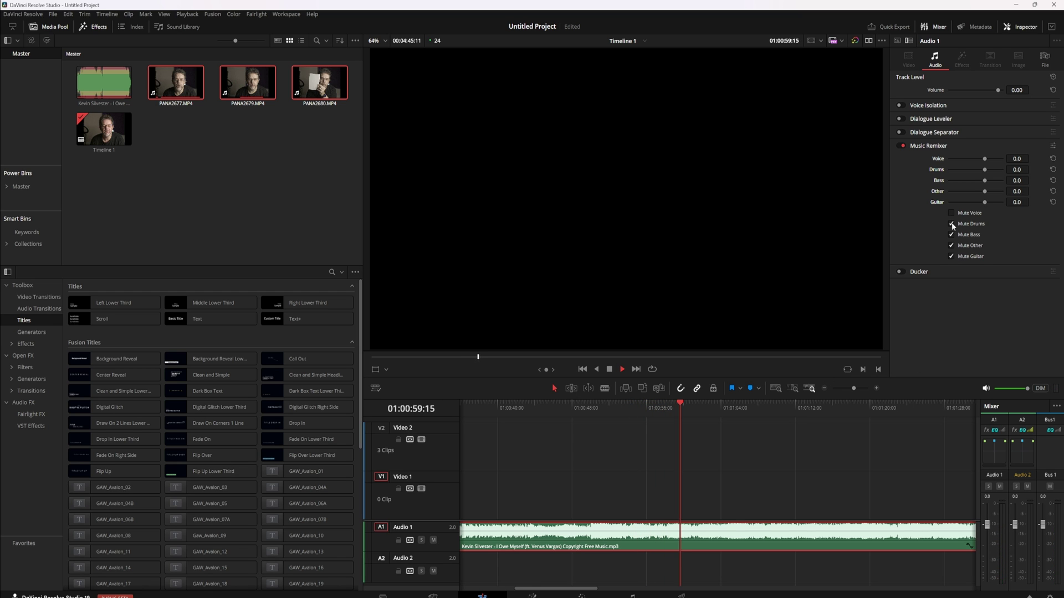
left_click(952, 223)
left_click(952, 235)
left_click(952, 245)
left_click(951, 256)
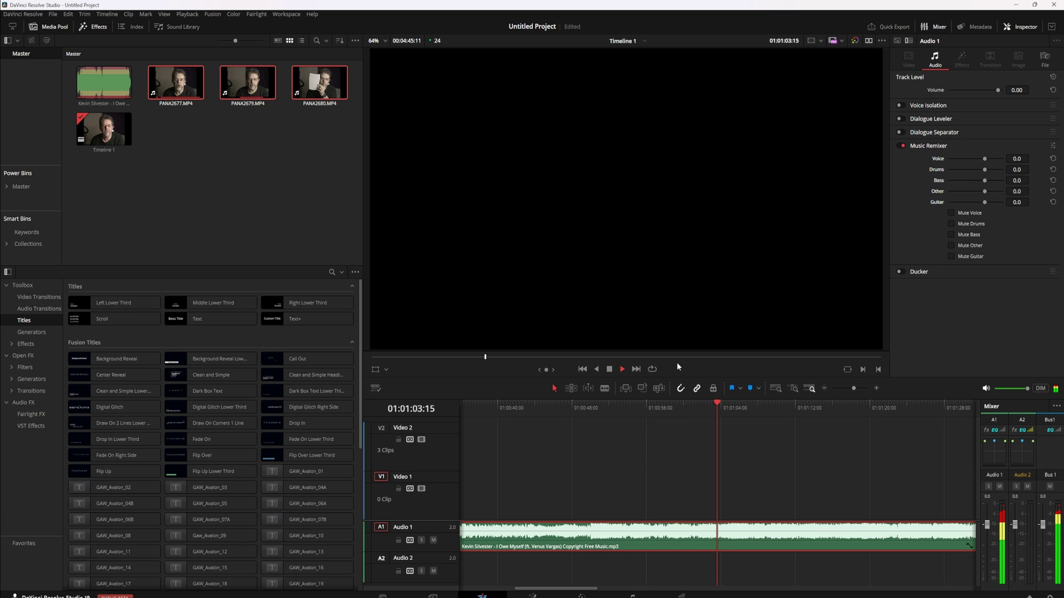
left_click(952, 225)
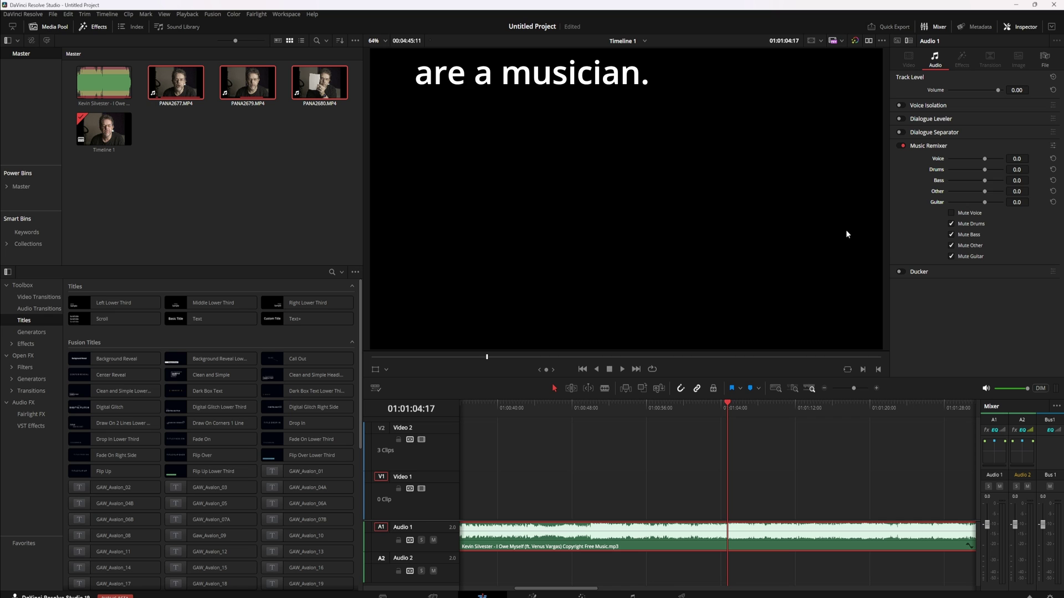
left_click(622, 369)
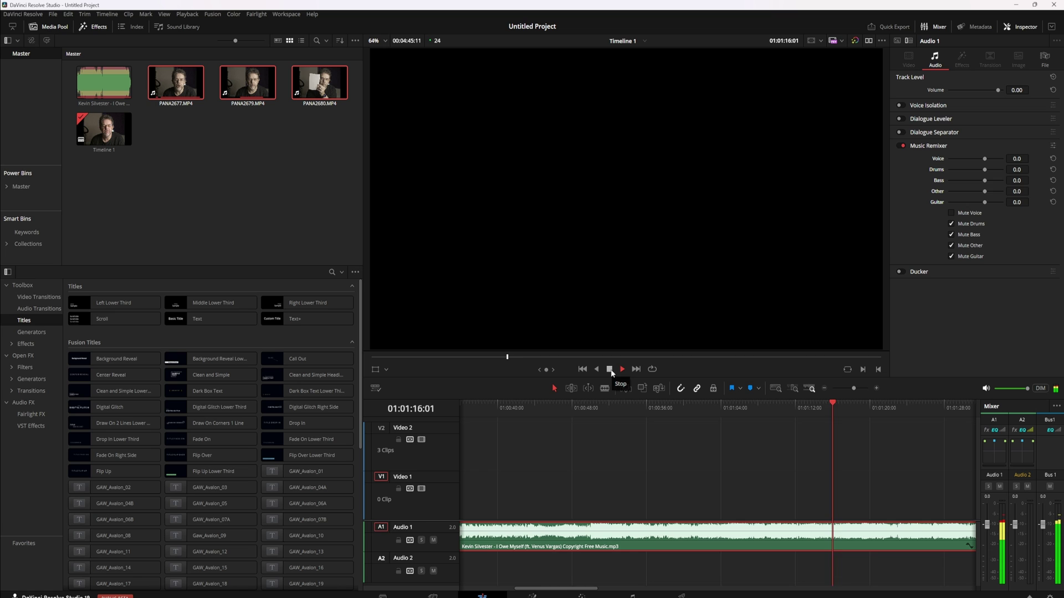
left_click(610, 370)
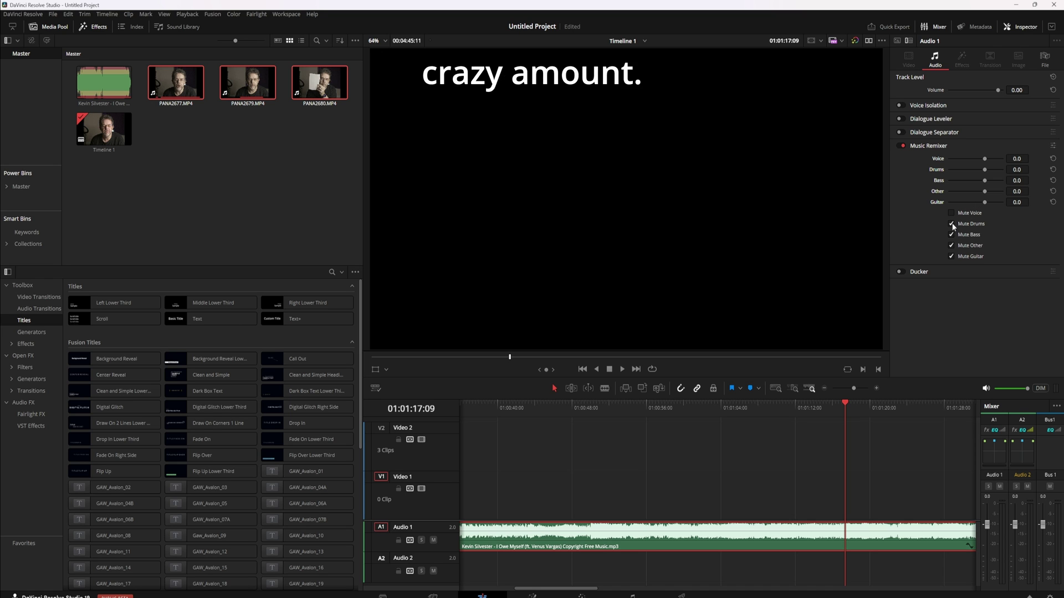
left_click(950, 246)
left_click(951, 235)
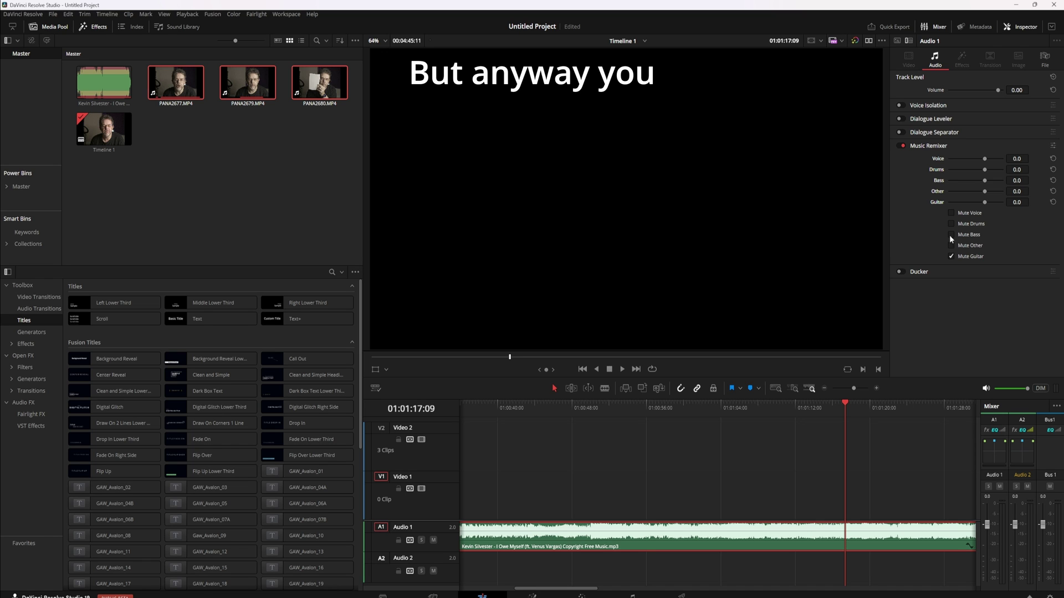
left_click(950, 256)
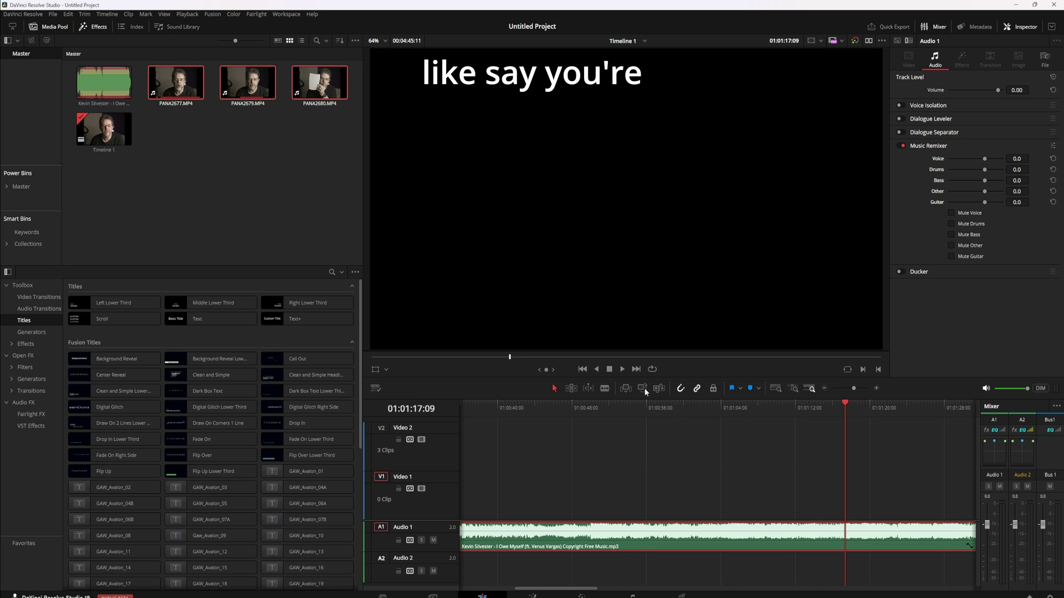
left_click(623, 369)
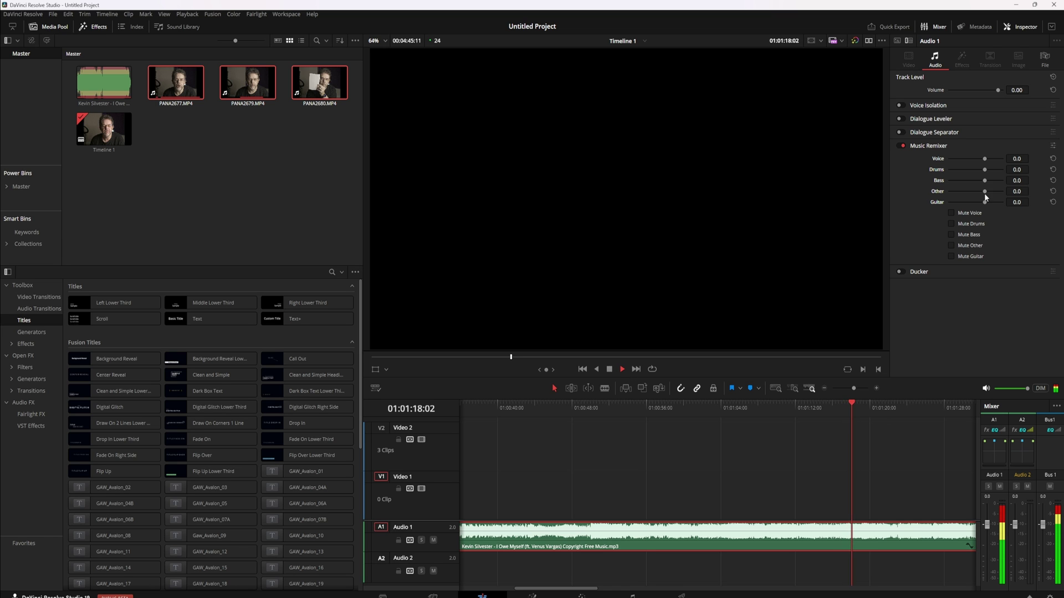
Audition the song while lowering the Voice stem, settling it at -4.7.
mouse_move(986, 159)
left_mouse_down()
mouse_move(966, 162)
mouse_move(975, 161)
left_mouse_up()
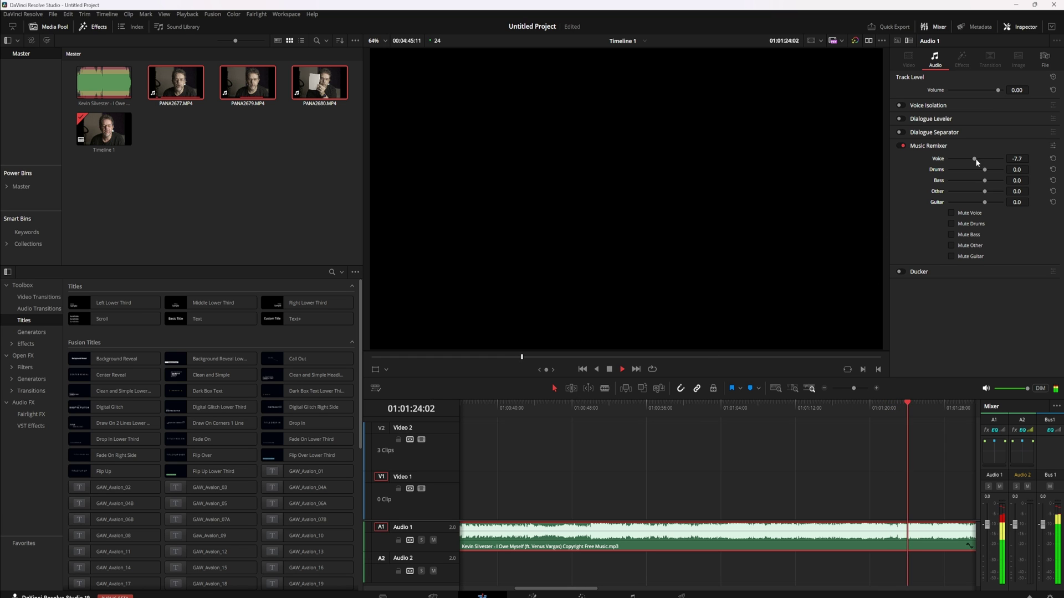
left_click(610, 370)
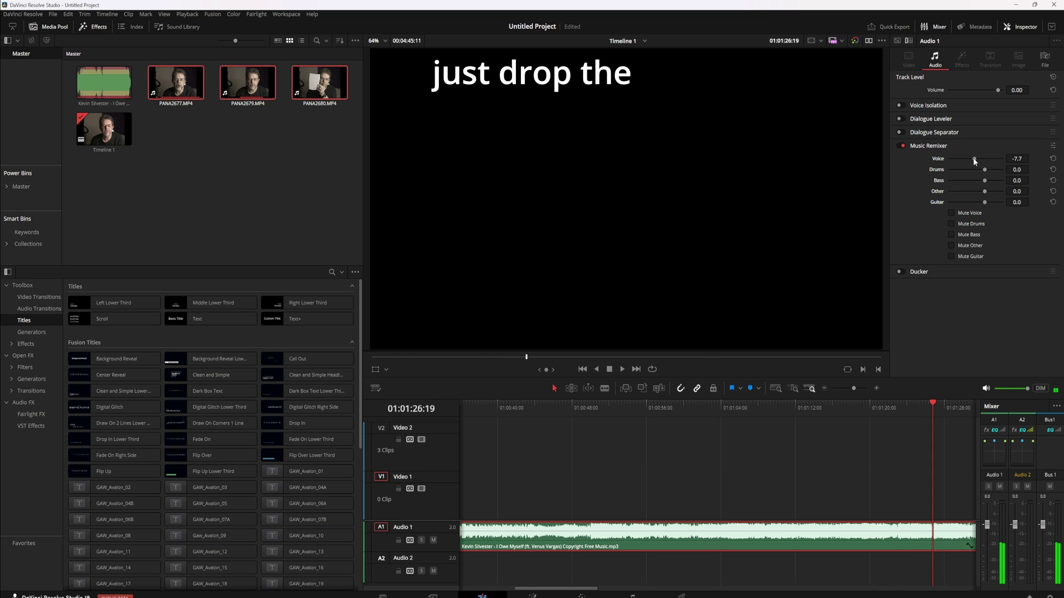
left_click(622, 369)
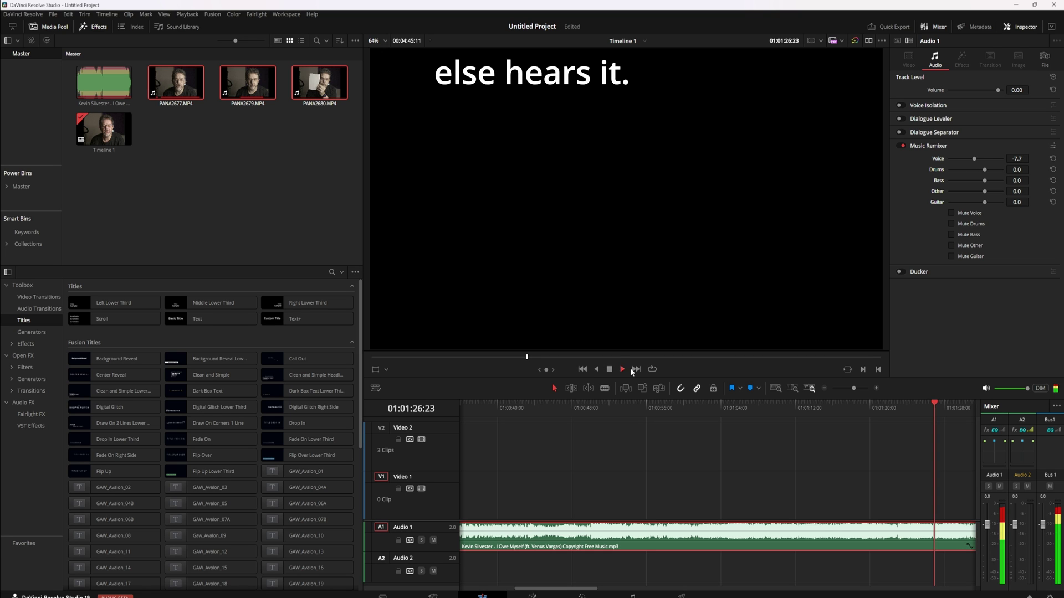
left_click_drag(976, 158, 979, 160)
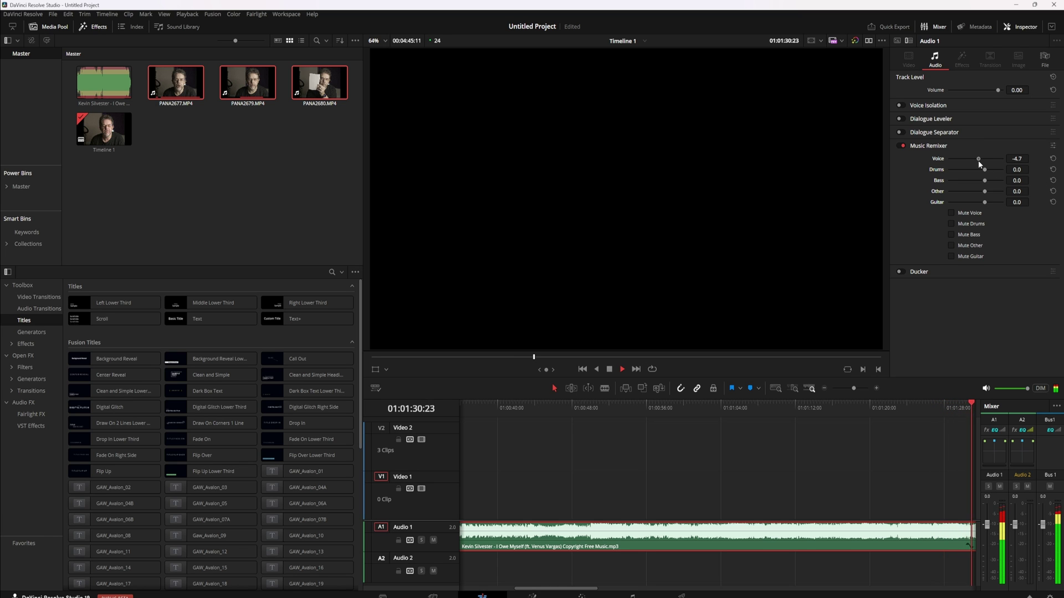
left_click(609, 369)
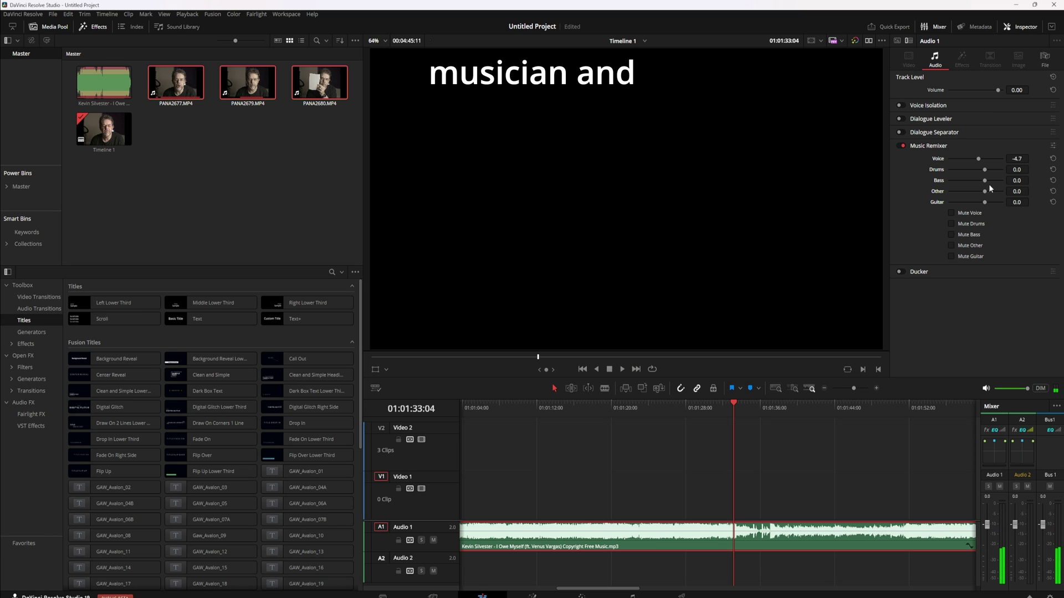
Boost Bass to 5.4 and raise Other to -9.7 while playing back.
left_click_drag(988, 183, 969, 202)
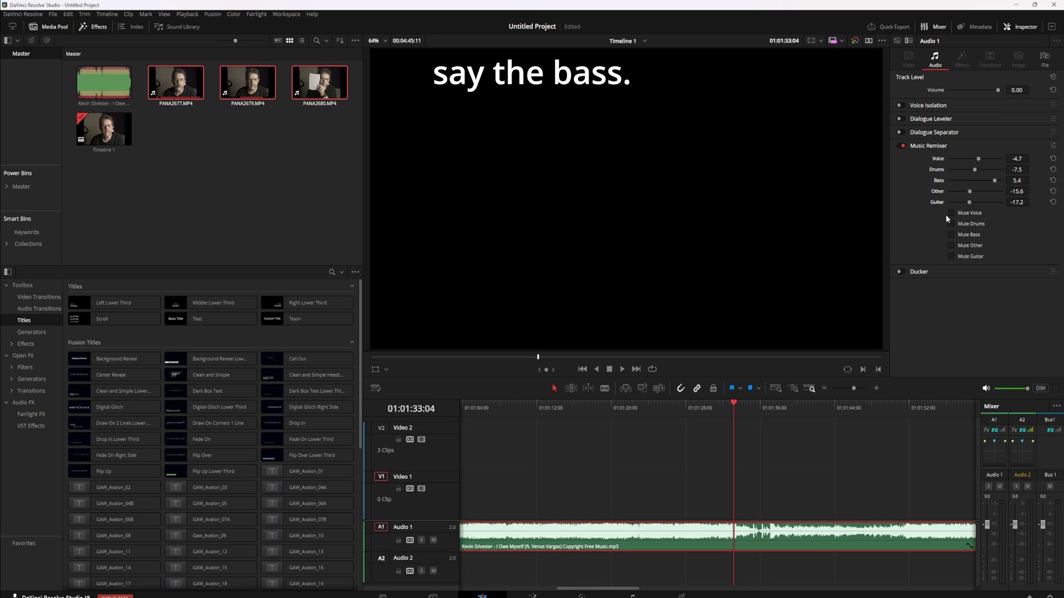
key("space")
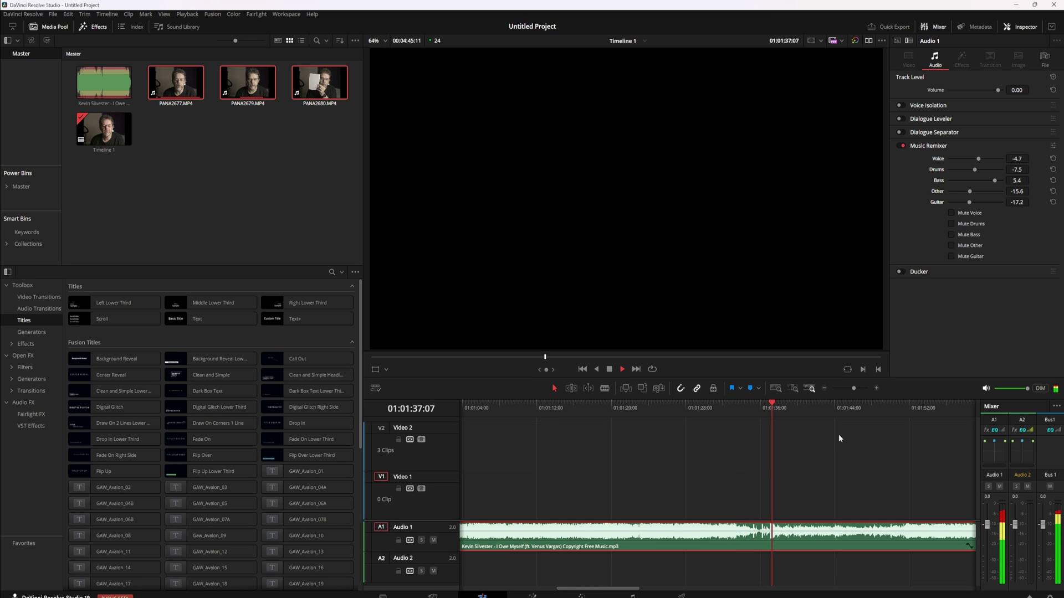
mouse_move(969, 191)
left_mouse_down()
mouse_move(1002, 192)
mouse_move(972, 195)
left_mouse_up()
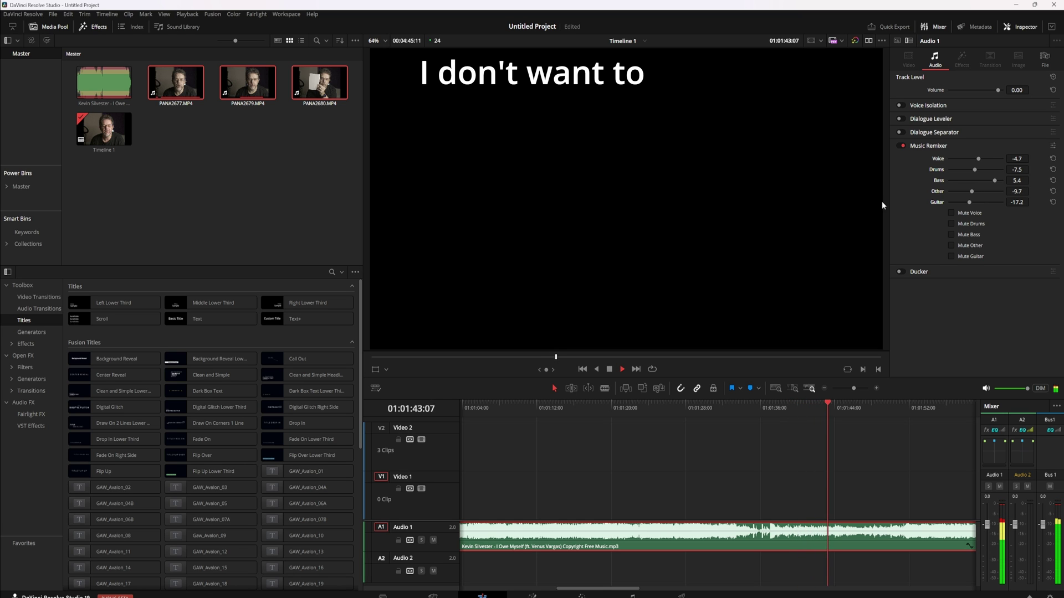
key("space")
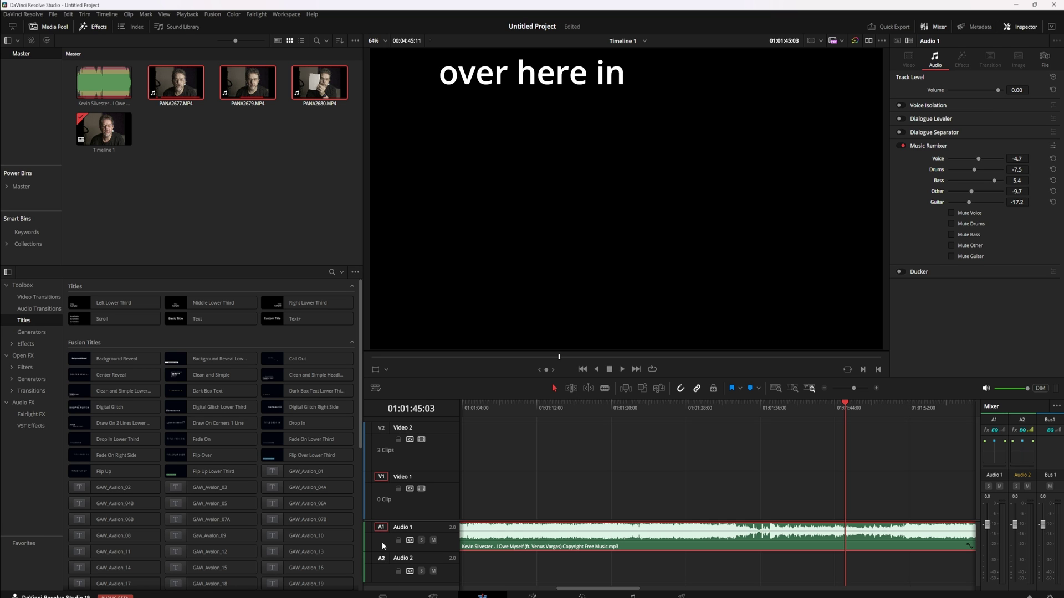
Toggle Voice Isolation on and back off, then disable Music Remixer on the song's track.
left_click(902, 105)
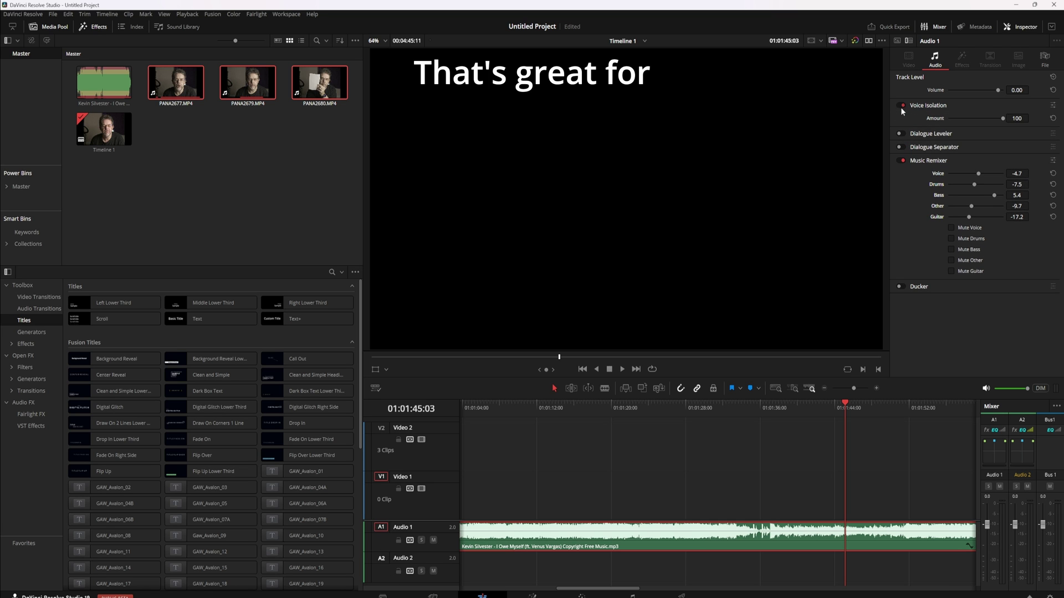
left_click(901, 106)
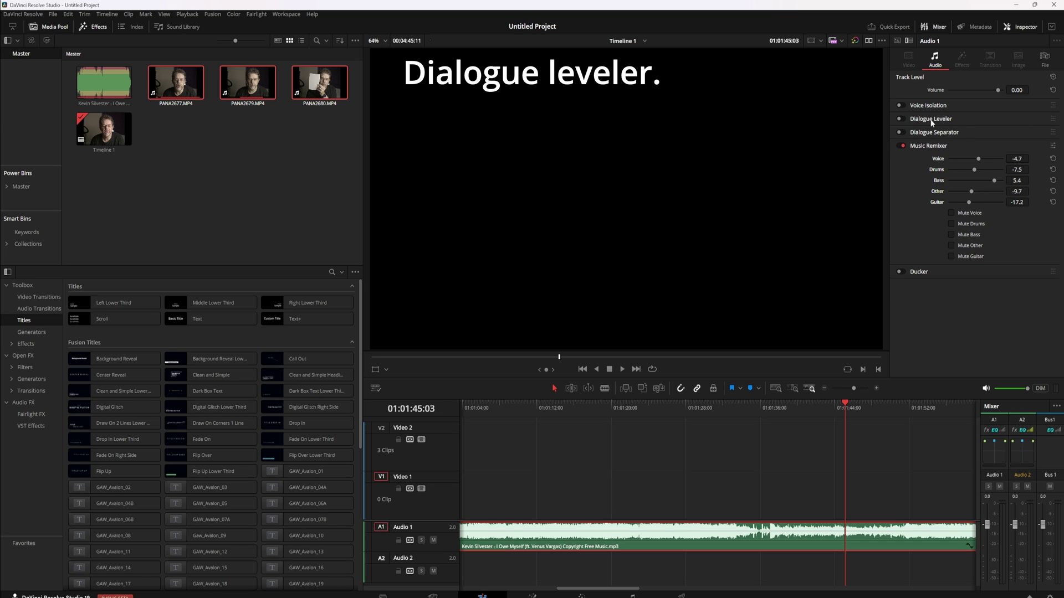
left_click(904, 145)
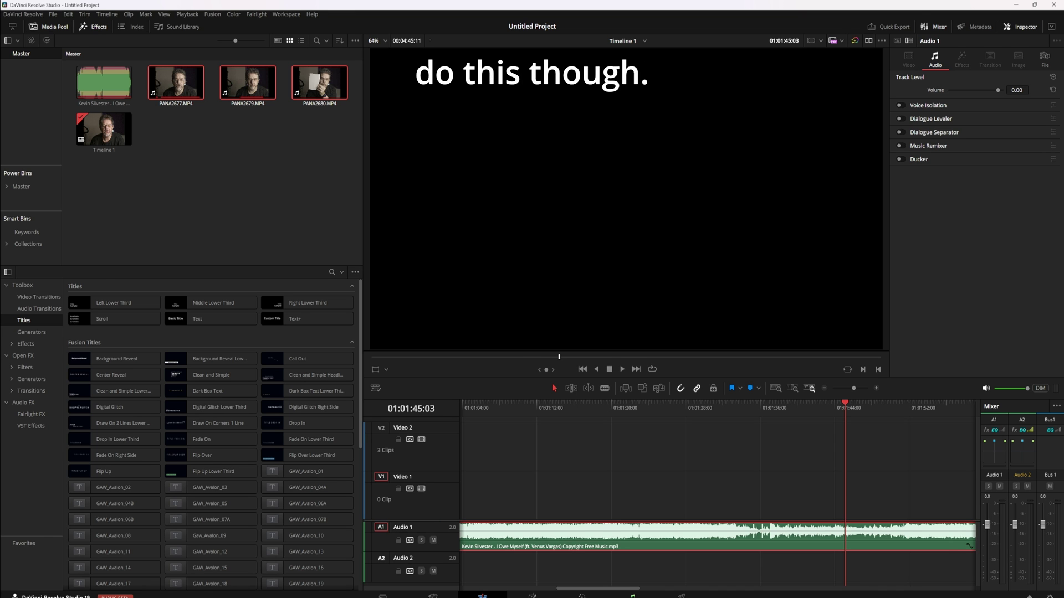
left_click(631, 596)
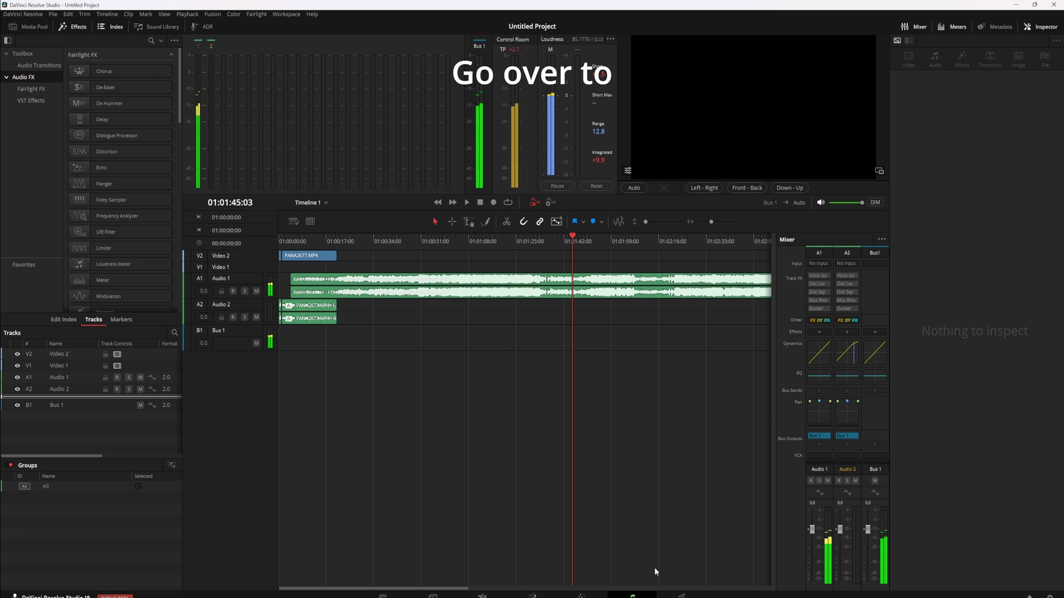
Set the playhead to 01:01:11:23 and re-show Music Remixer among the mixer's Visible Track FX.
left_click(480, 241)
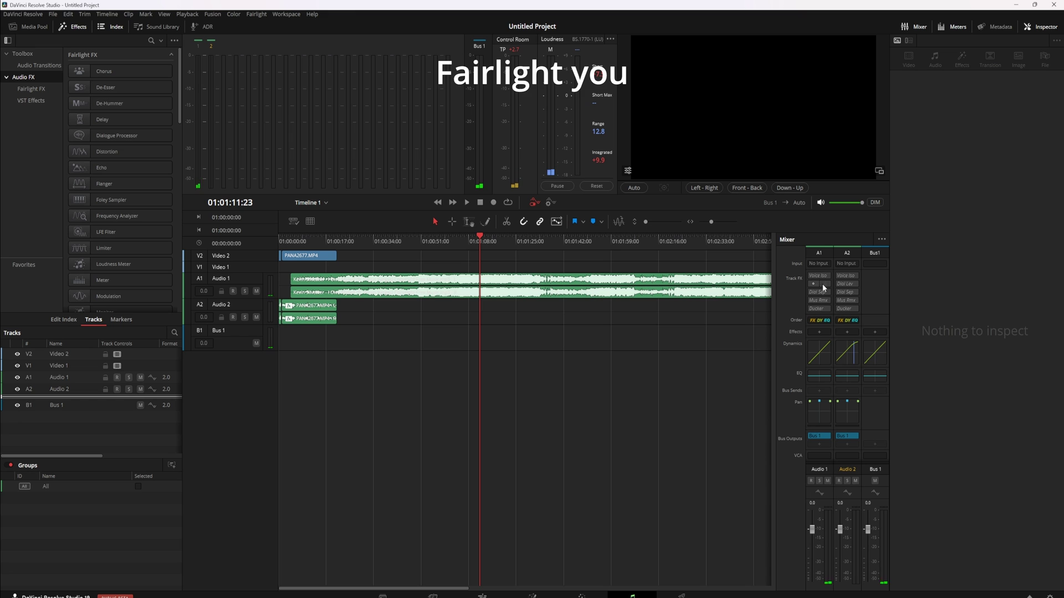
left_click(882, 240)
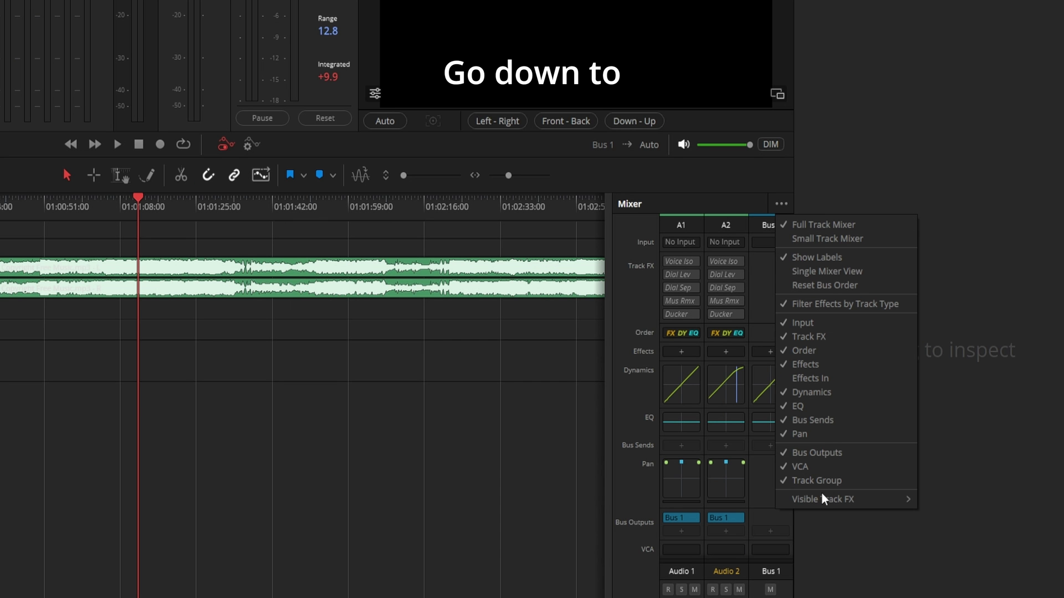
mouse_move(821, 500)
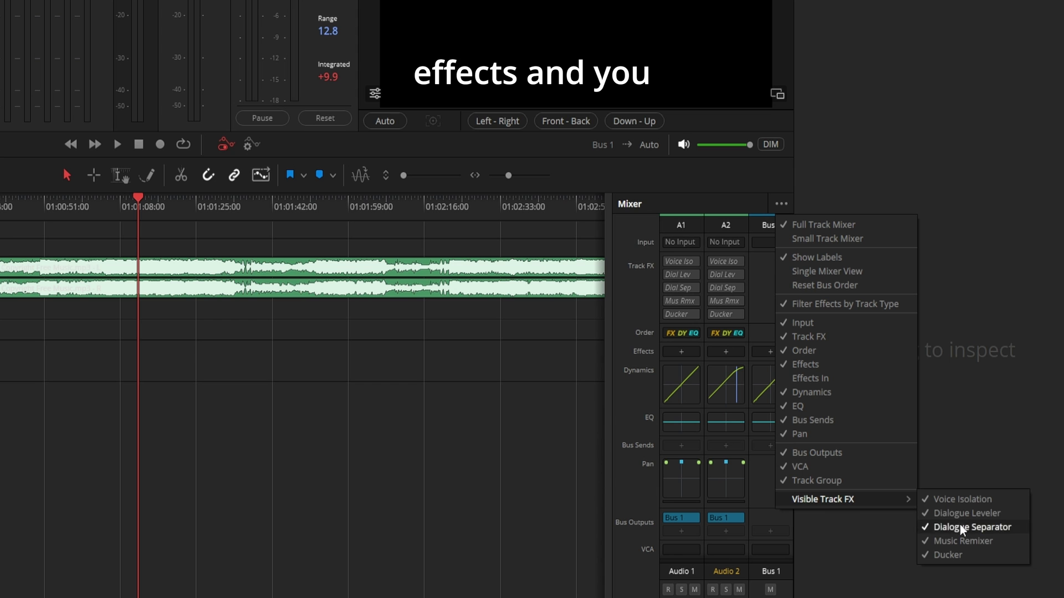
left_click(970, 539)
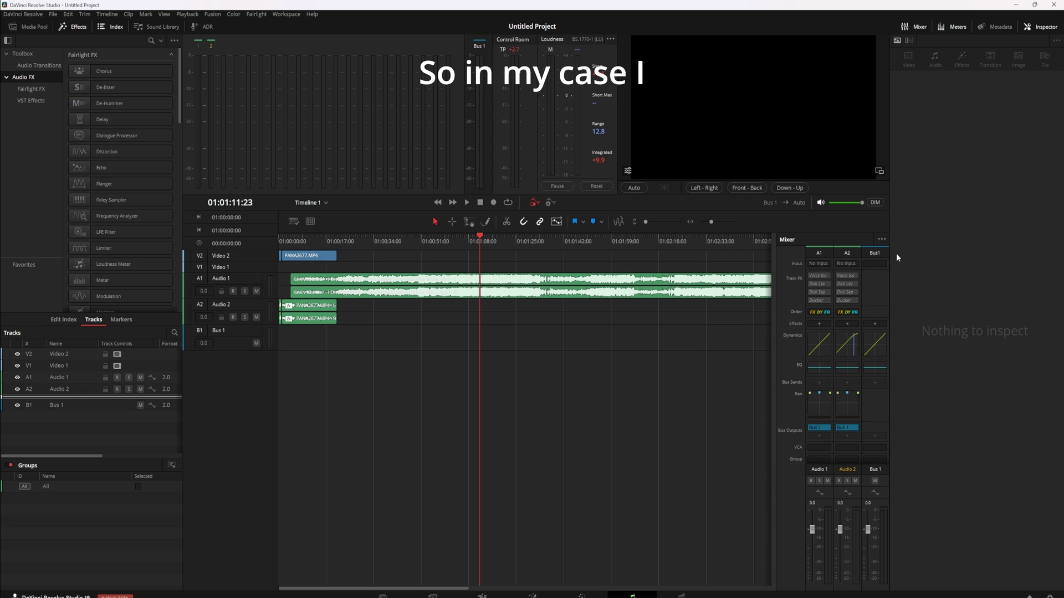
left_click(881, 240)
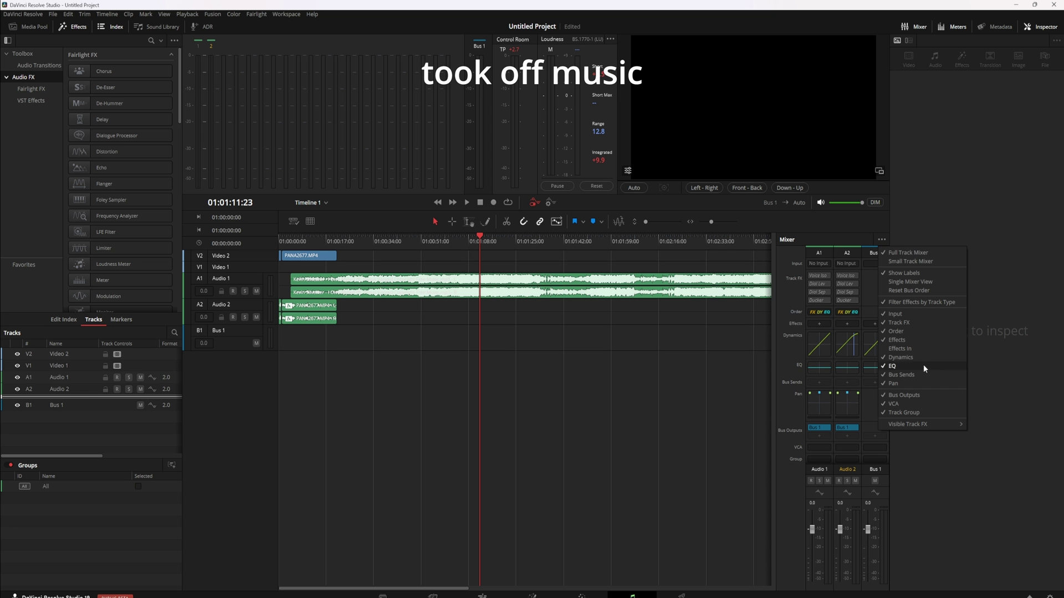
mouse_move(920, 423)
left_click(989, 450)
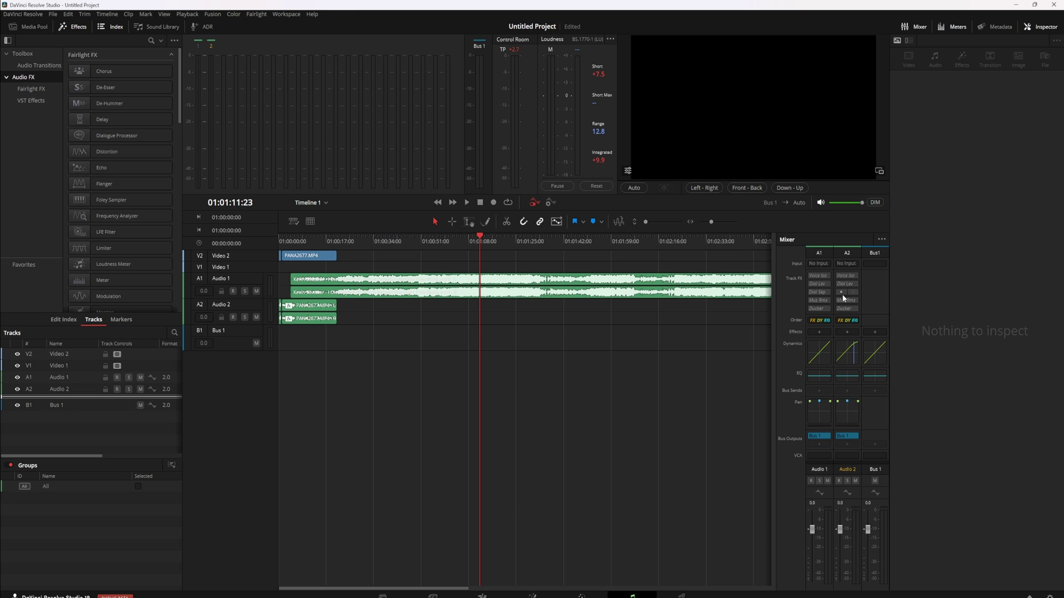
Enable Music Remixer on Audio 1, open its controls, and start playback.
left_click(815, 300)
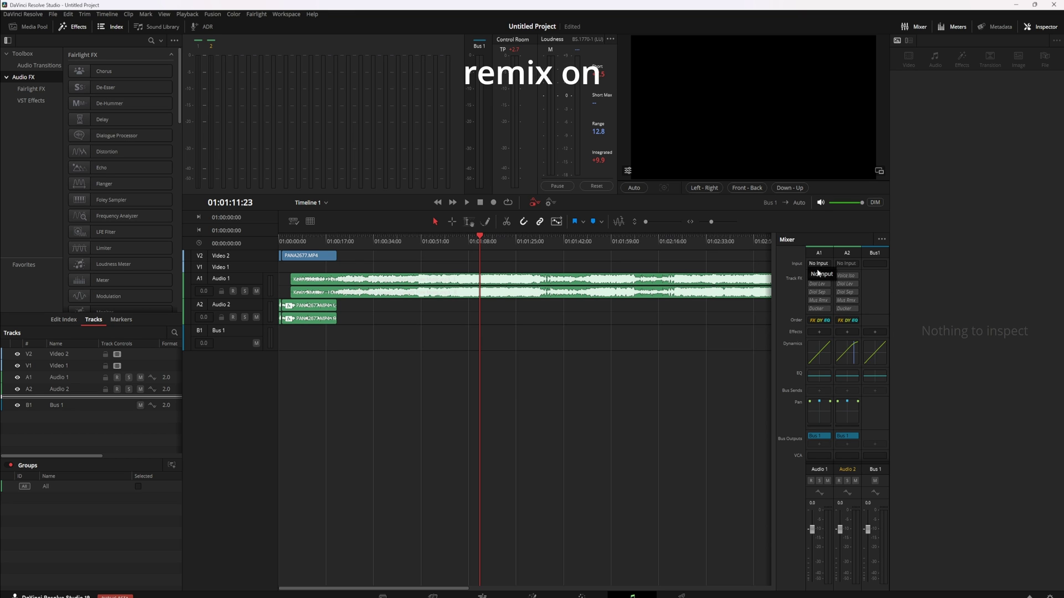
left_click(825, 301)
left_click_drag(547, 248, 896, 156)
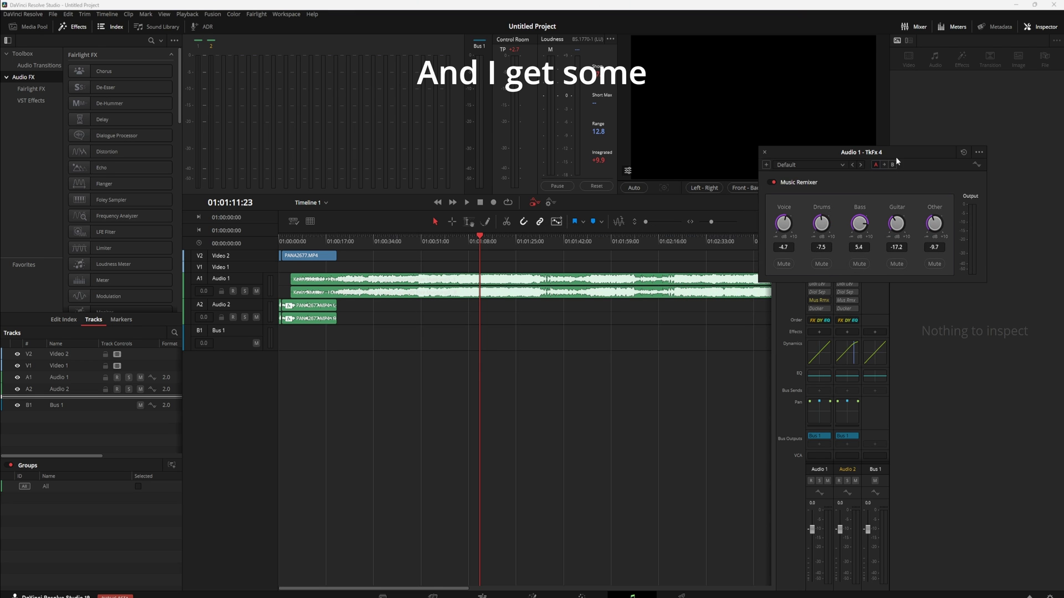
left_click(466, 203)
Reset Drums, Voice, Bass, Guitar and Other levels to 0.0.
left_click_drag(825, 227, 825, 212)
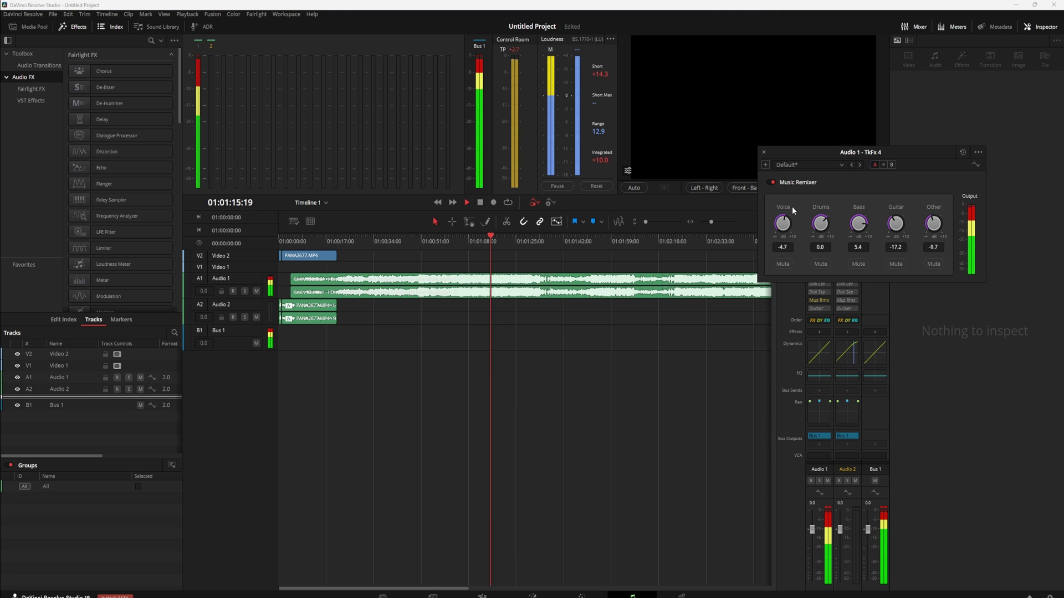
double_click(782, 223)
double_click(859, 222)
double_click(895, 222)
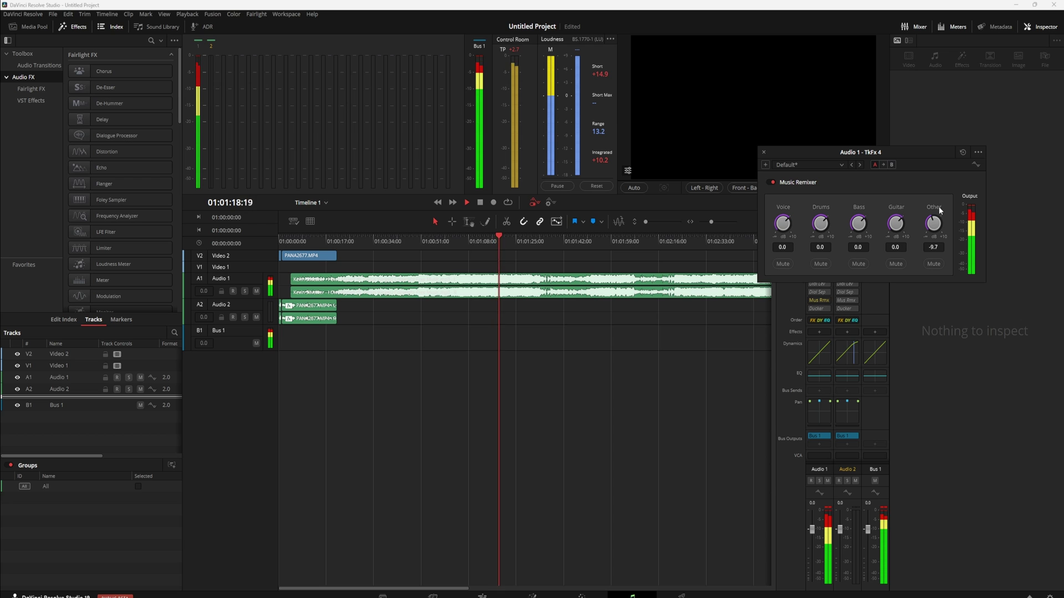
double_click(933, 223)
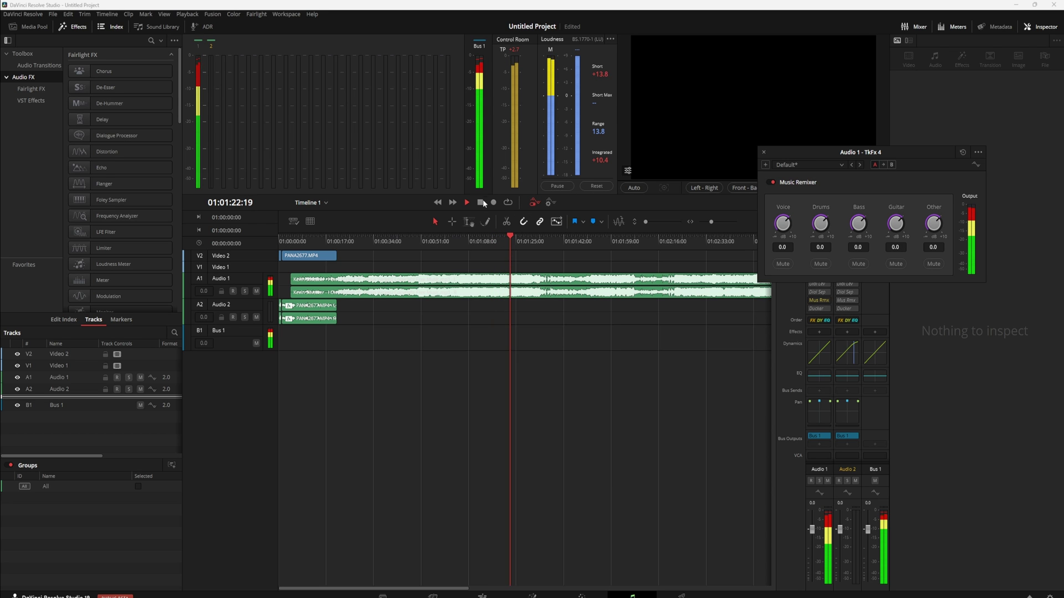
Audition the song with the Voice knob turned all the way down.
key("space")
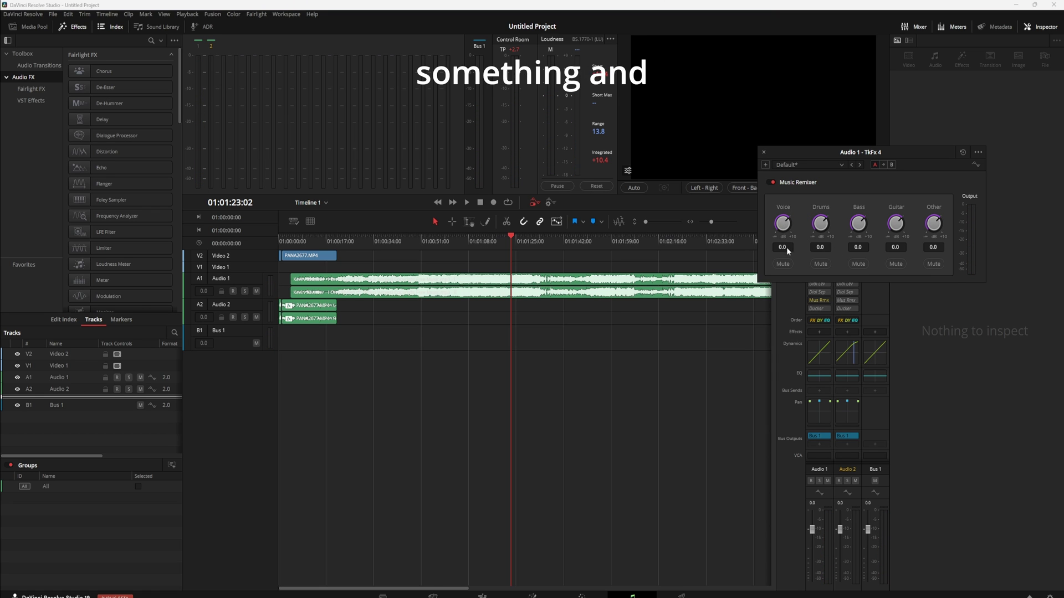
scroll(783, 228, "down", 2)
scroll(783, 227, "up", 2)
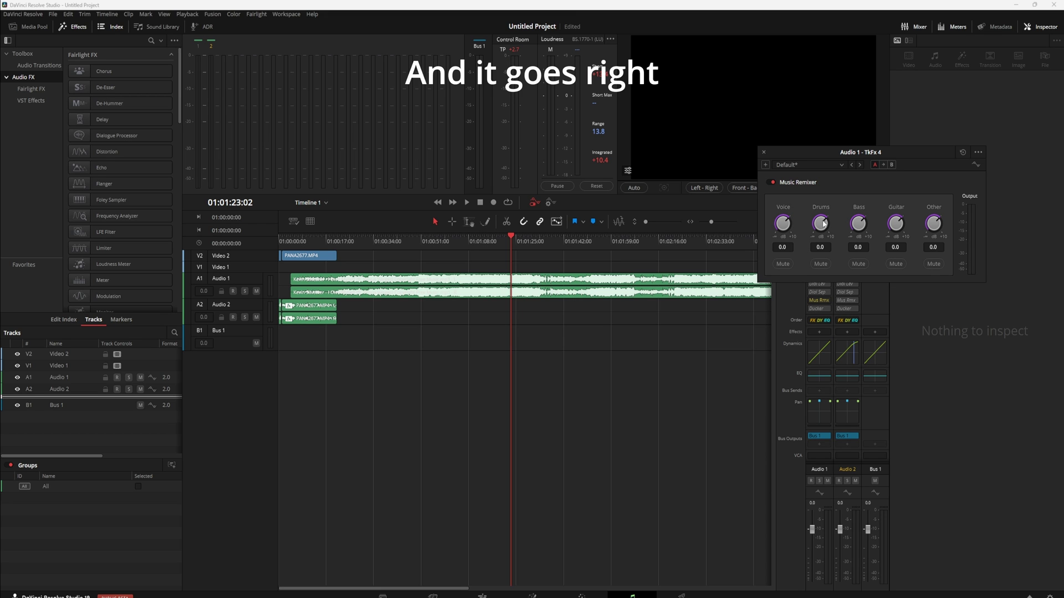
left_click(819, 249)
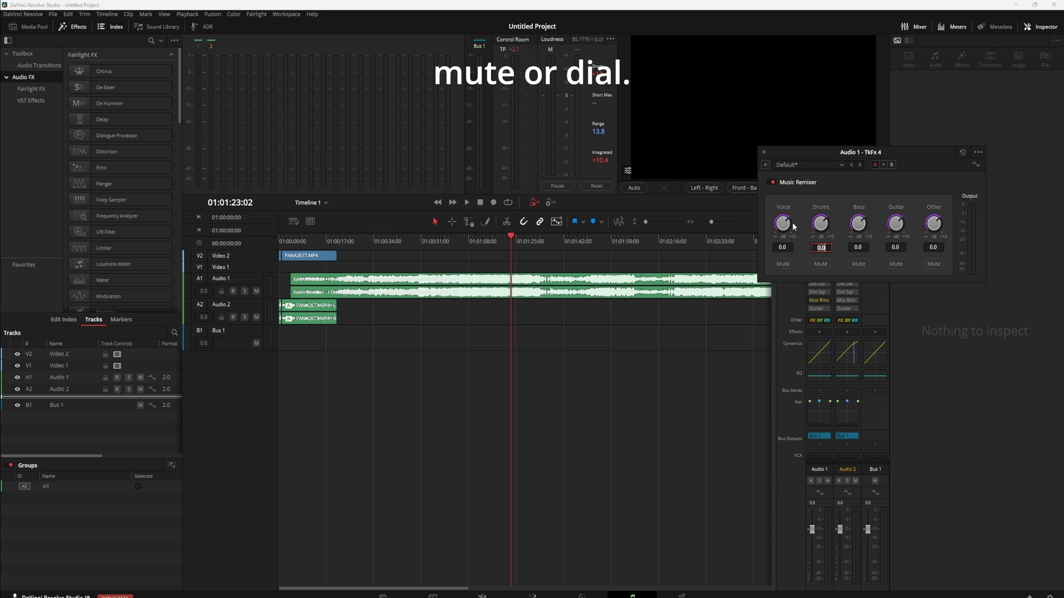
left_click(468, 203)
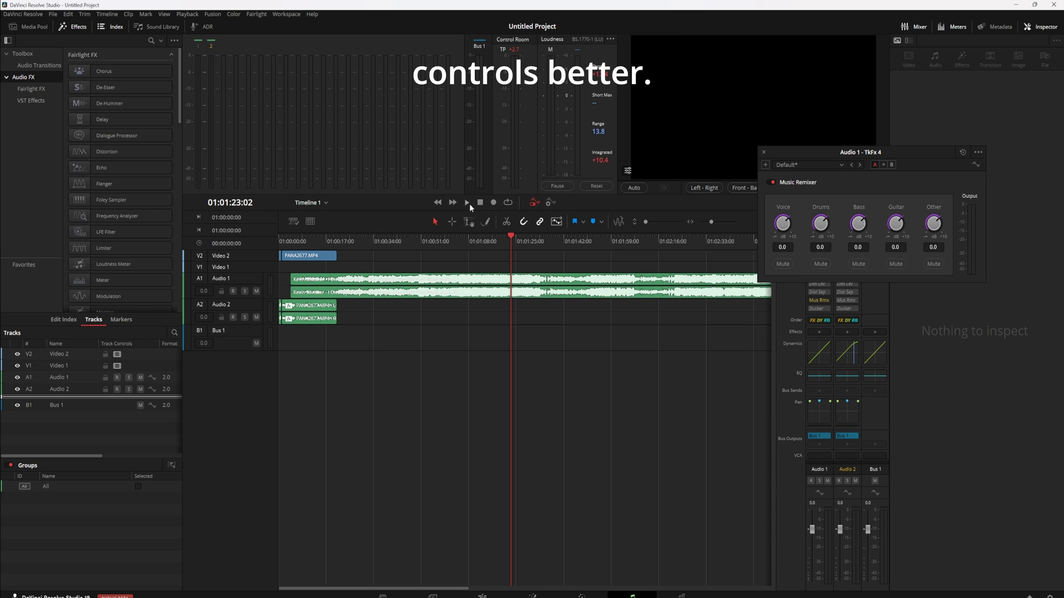
left_click_drag(782, 223, 743, 231)
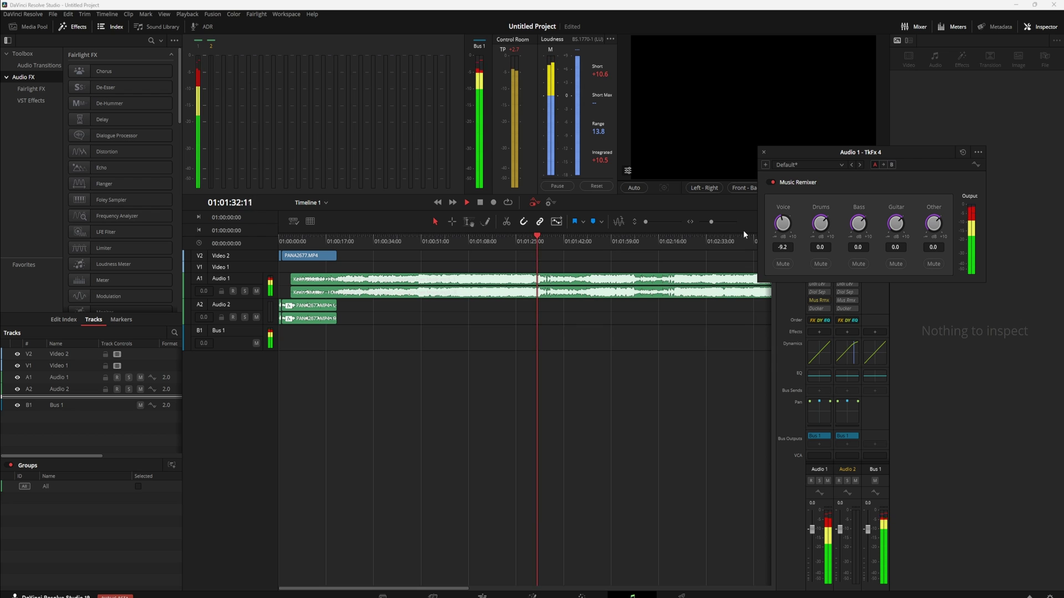
left_click(481, 203)
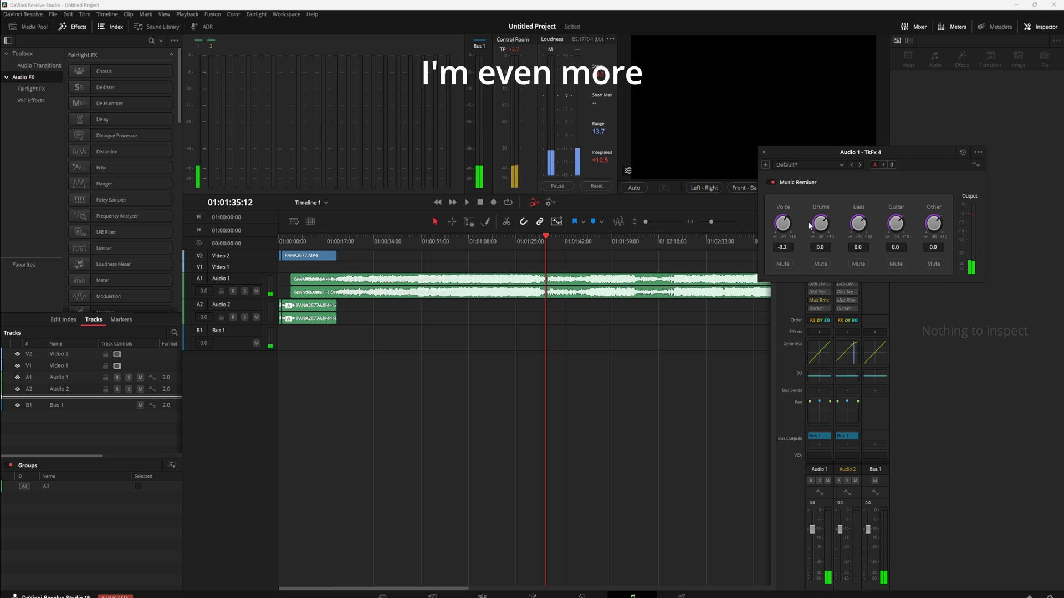
Try Voice at 5.1 and 8.9 during playback, then settle it at -5.8.
left_click_drag(783, 218, 835, 254)
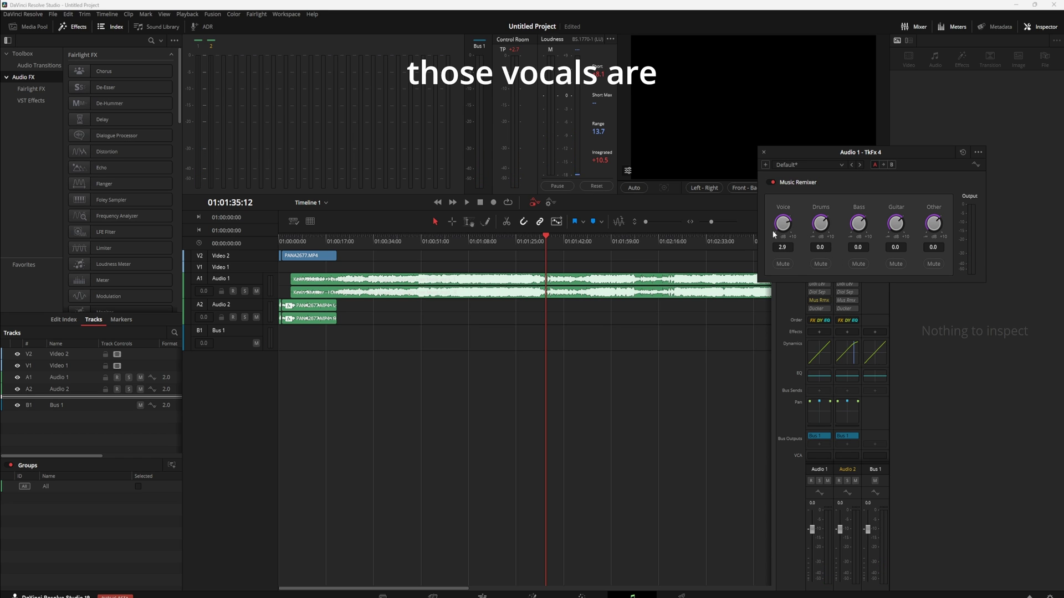
left_click_drag(796, 235, 793, 234)
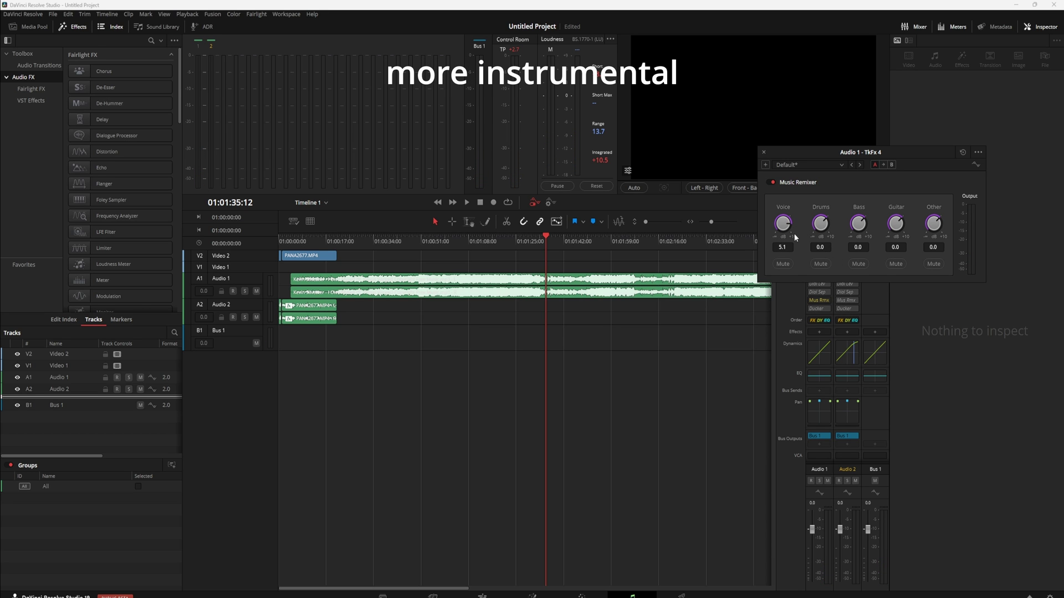
left_click(467, 203)
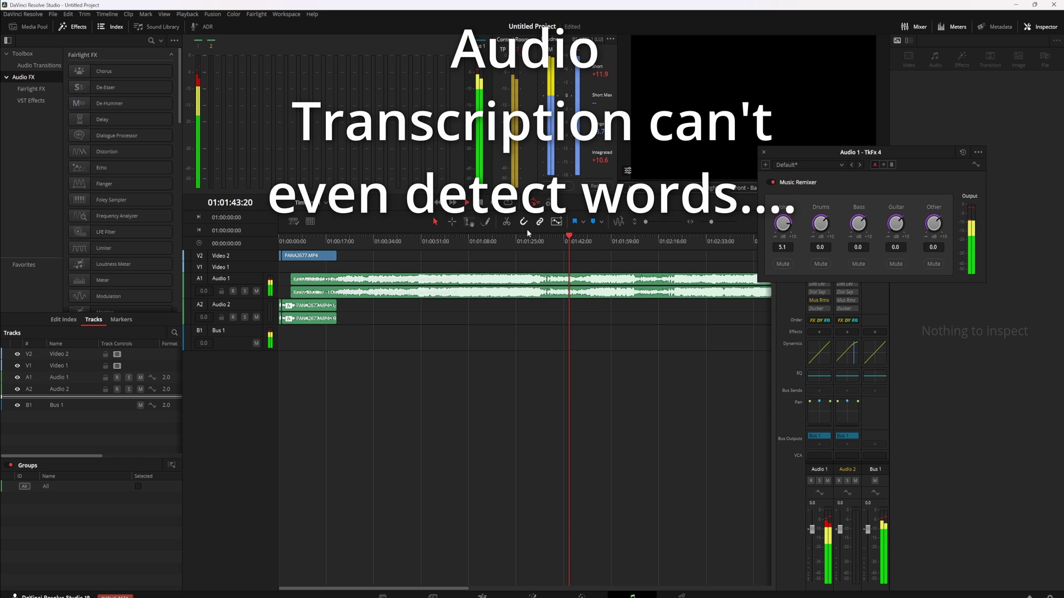
left_click(601, 243)
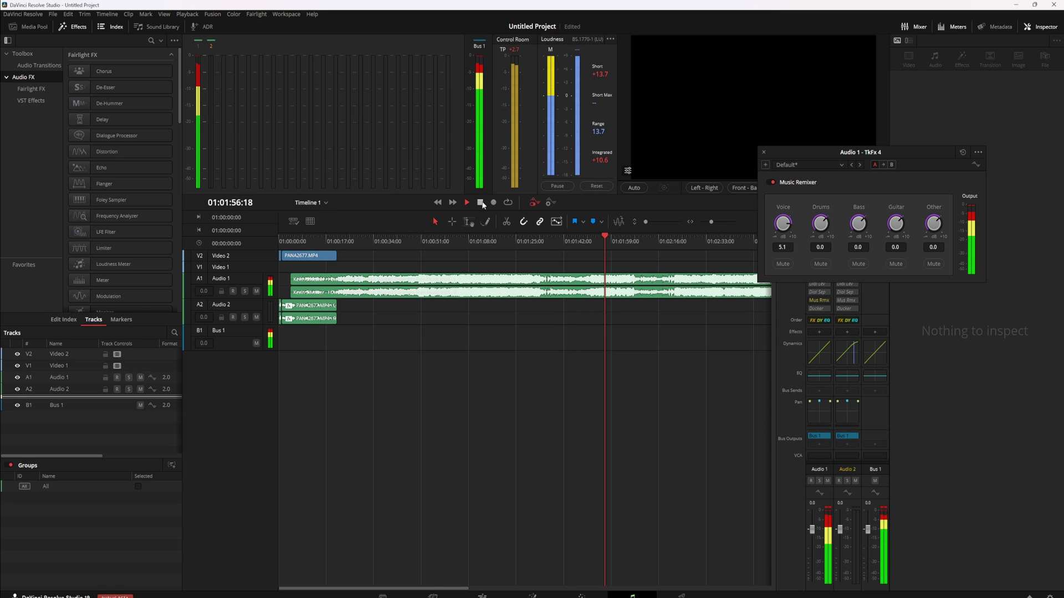
left_click_drag(783, 226, 783, 211)
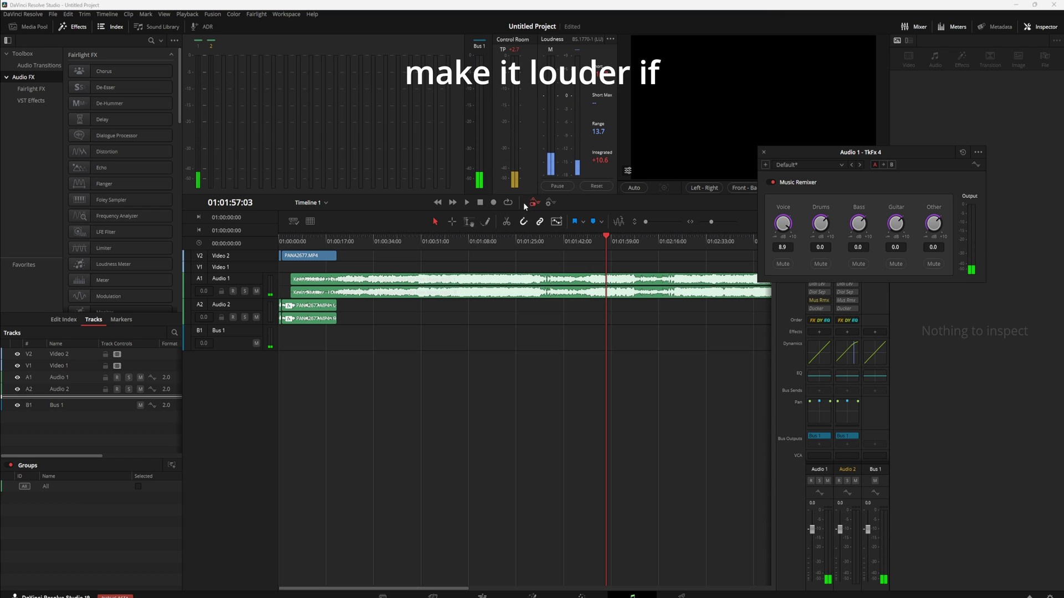
left_click(467, 203)
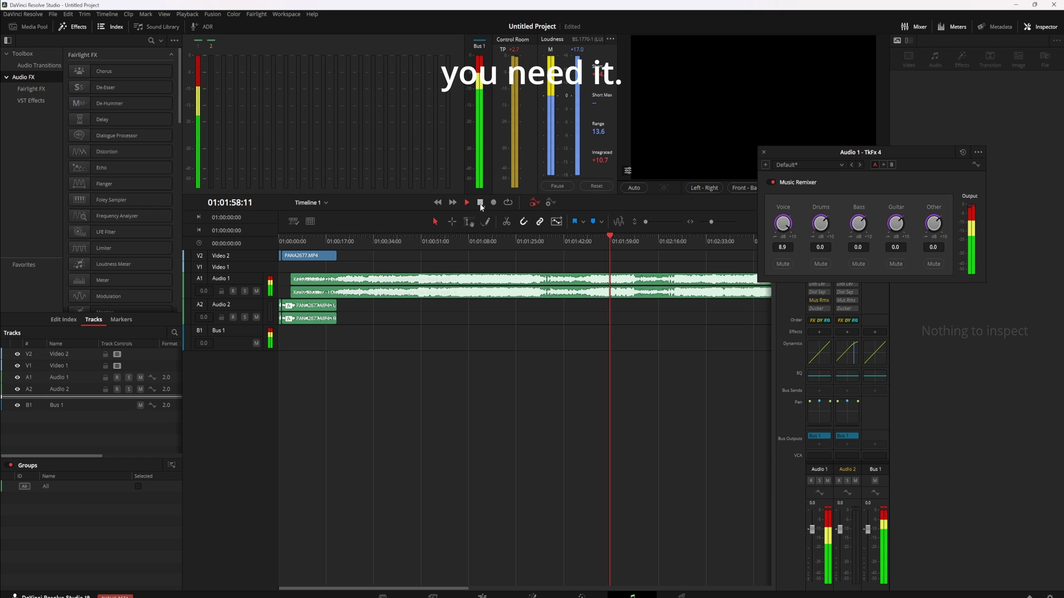
left_click_drag(783, 223, 783, 266)
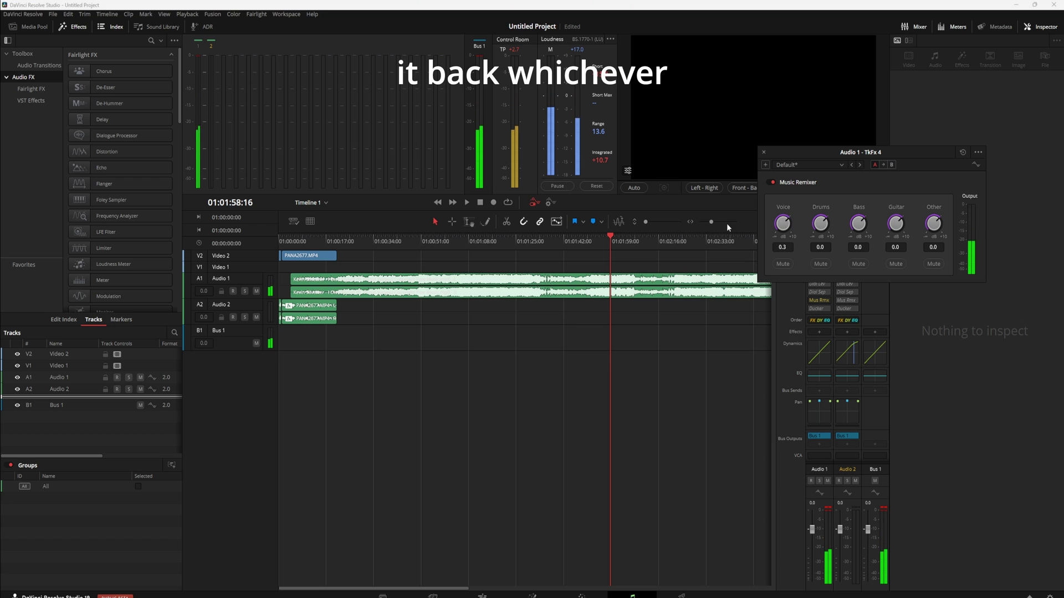
left_click_drag(783, 223, 783, 231)
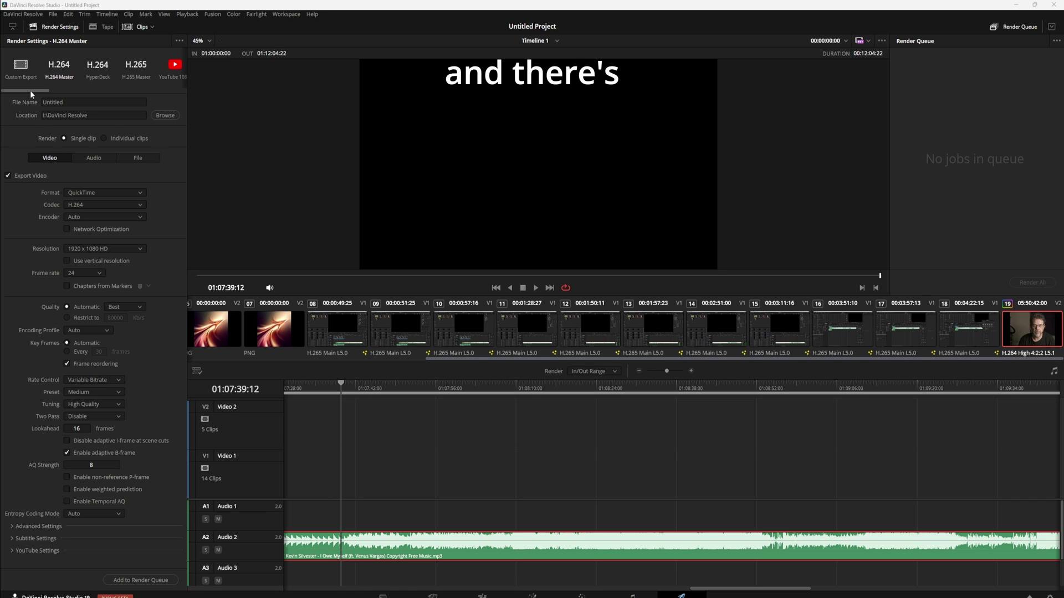
Apply the Audio Only render preset (Wave, Linear PCM, 24-bit).
left_click_drag(30, 92, 180, 108)
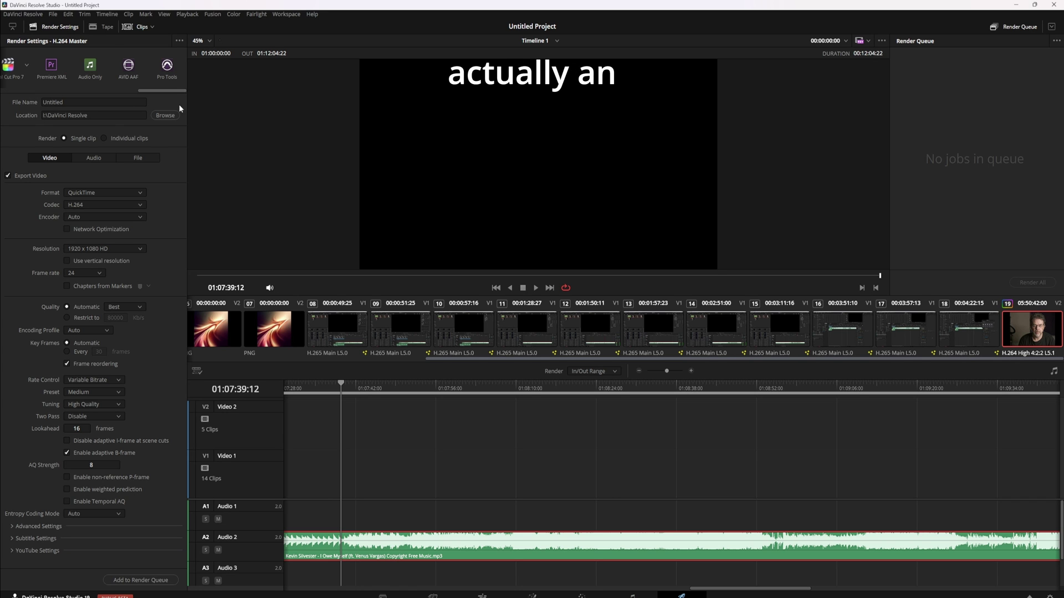
left_click(90, 70)
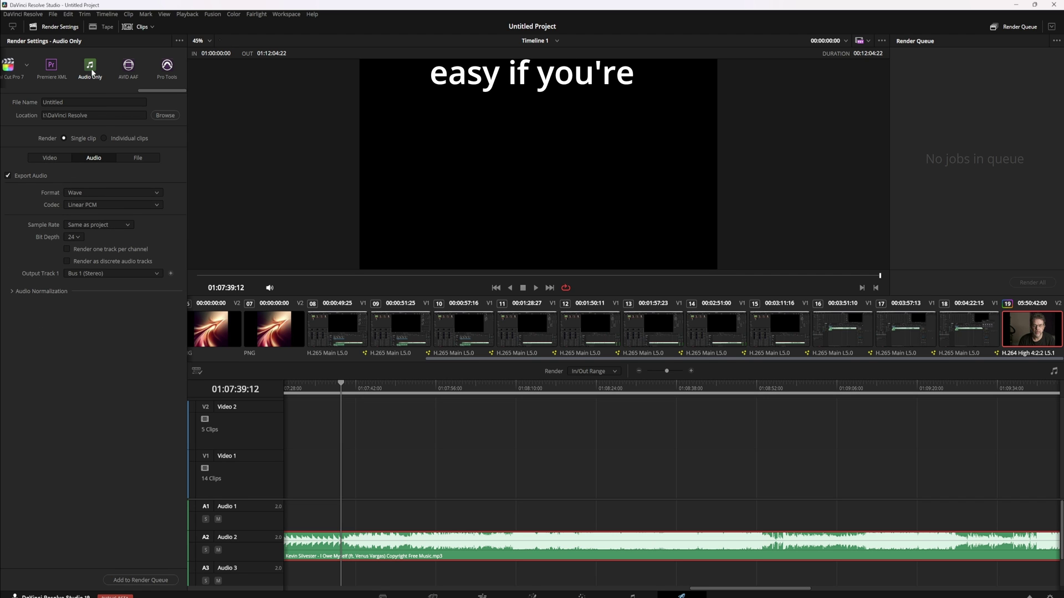
left_click(97, 195)
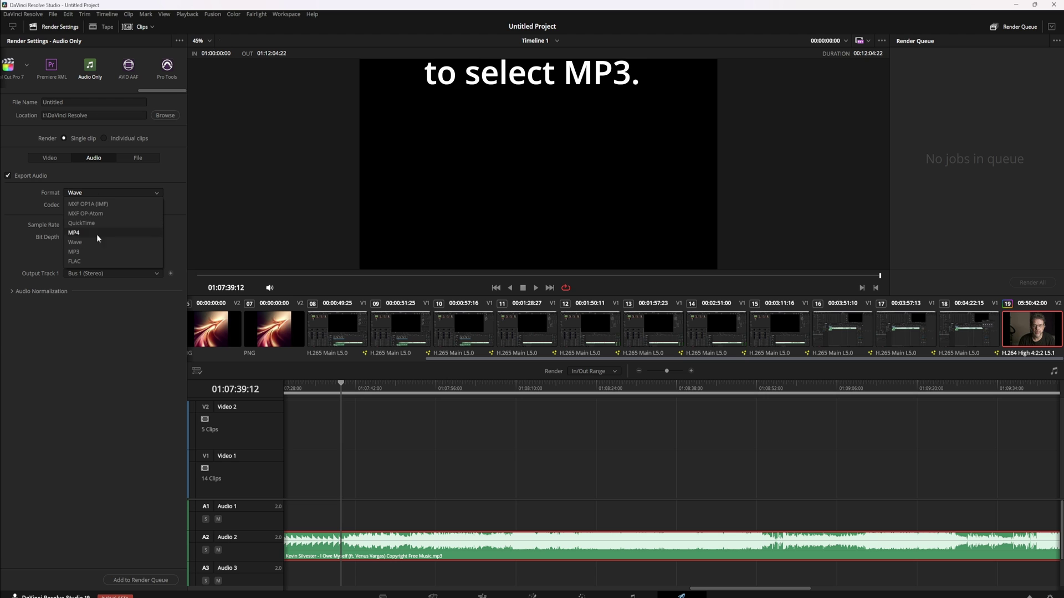
Switch the format to MP3 and queue Timeline 1.mp3 as a 320 Kb/s render job.
left_click(94, 252)
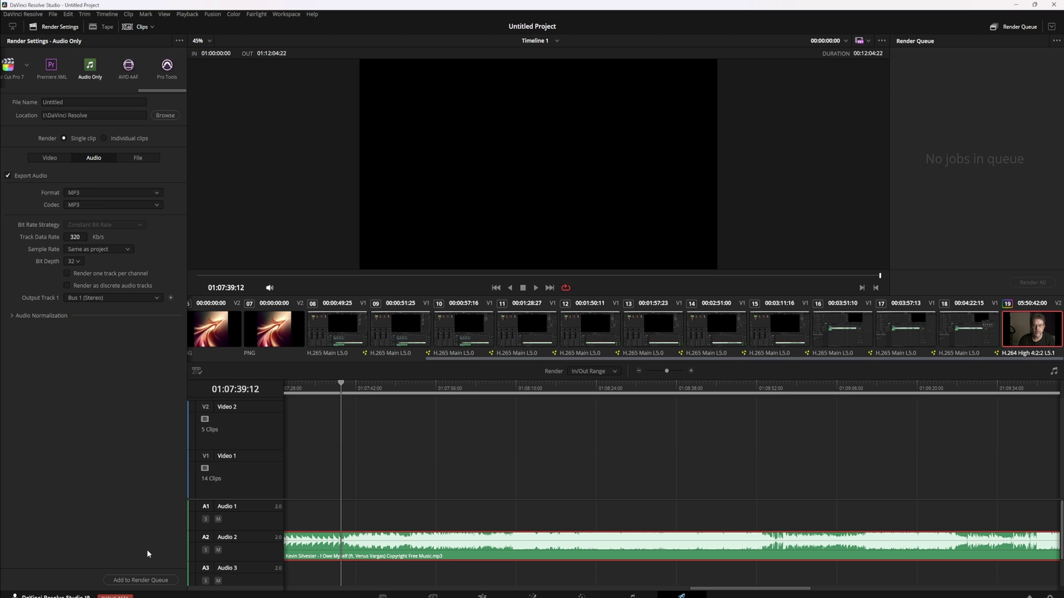
left_click(133, 580)
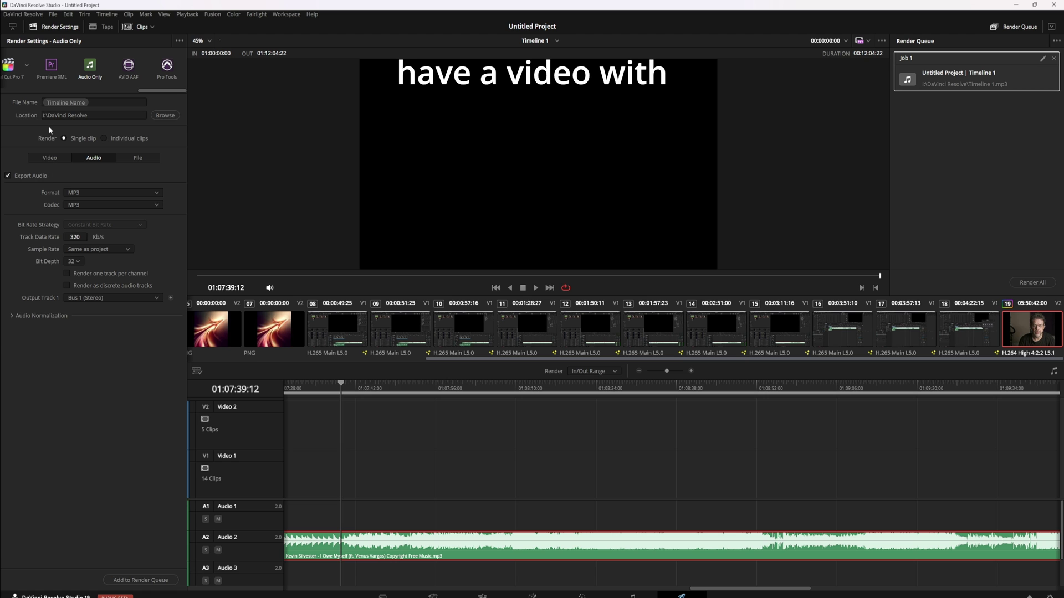
Return render settings to the H.264 Master preset and view its Video settings (1920 x 1080, 24 fps).
left_click_drag(157, 89, 1, 95)
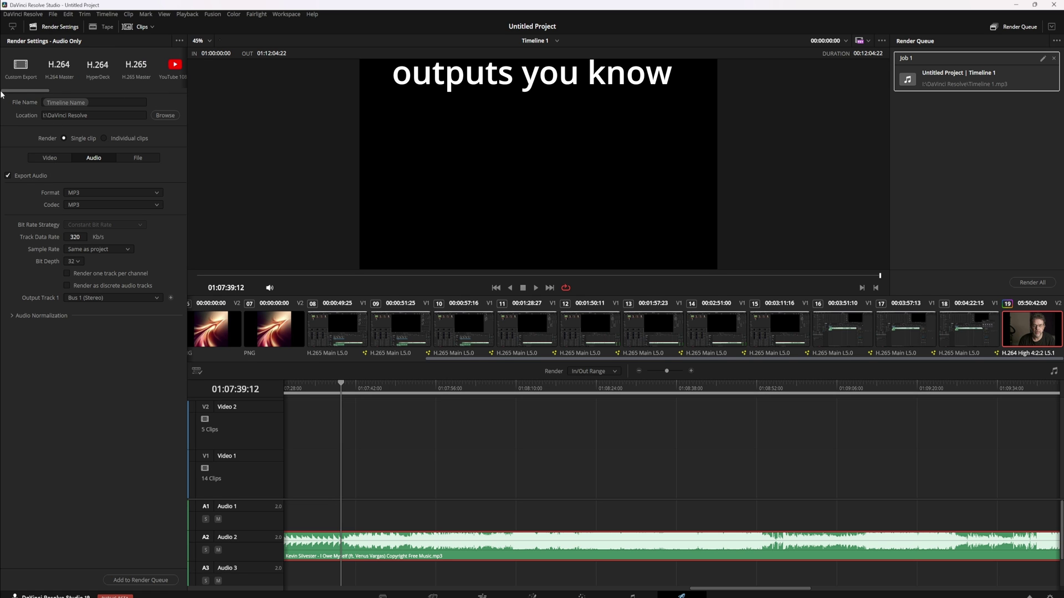
left_click(53, 74)
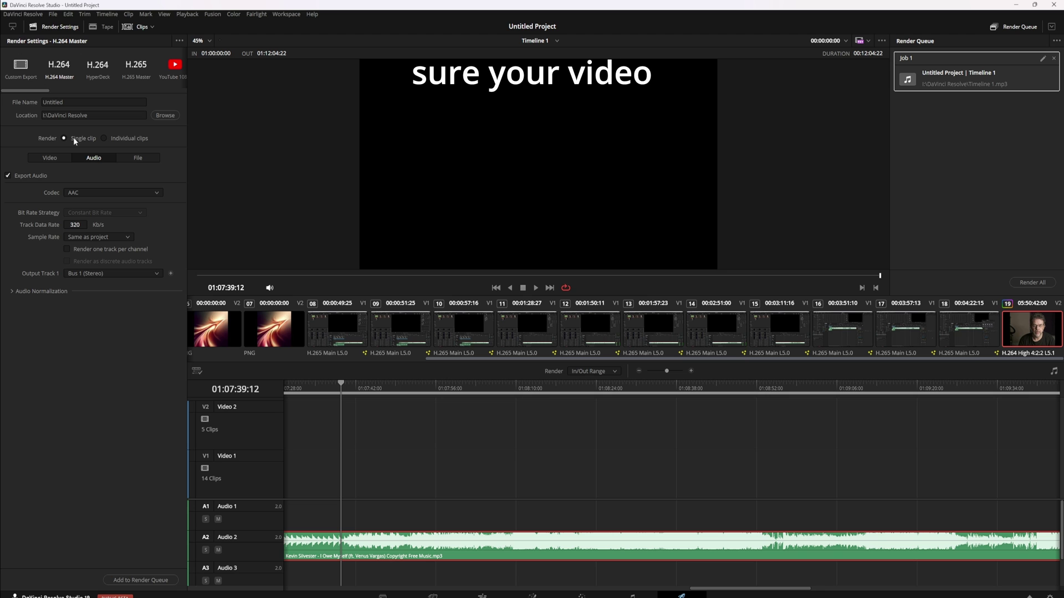
left_click(54, 159)
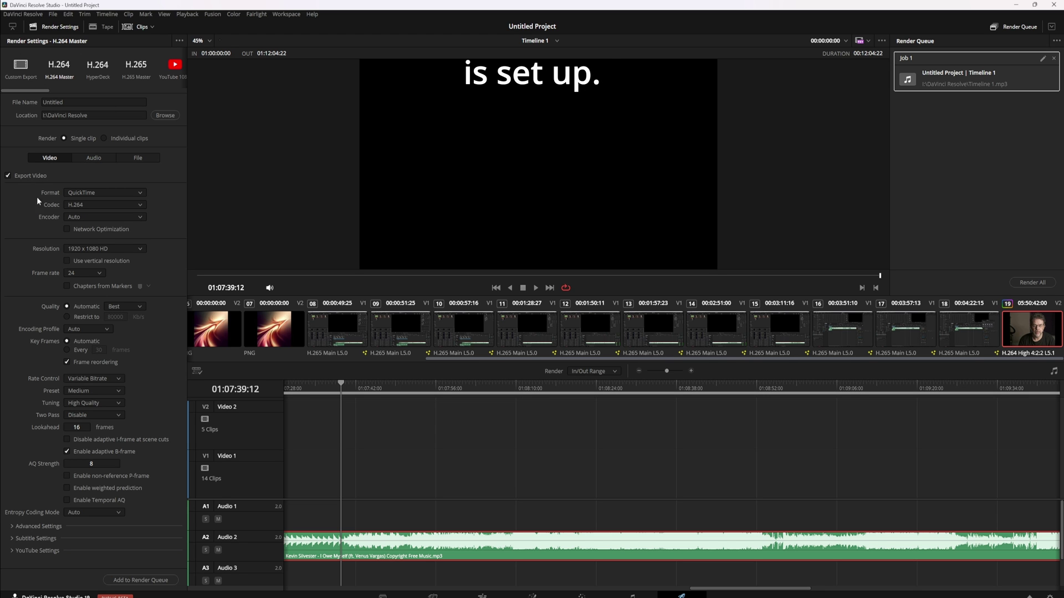